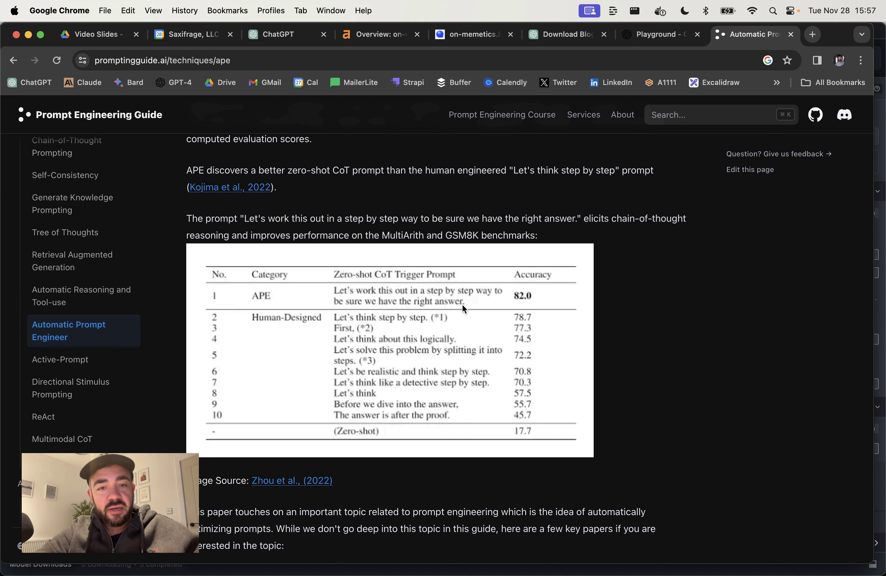
Review the Automatic Prompt Engineer page, covering the zero-shot trigger prompt accuracy table, the related papers and the APE diagram
scroll(438, 329, down, 10)
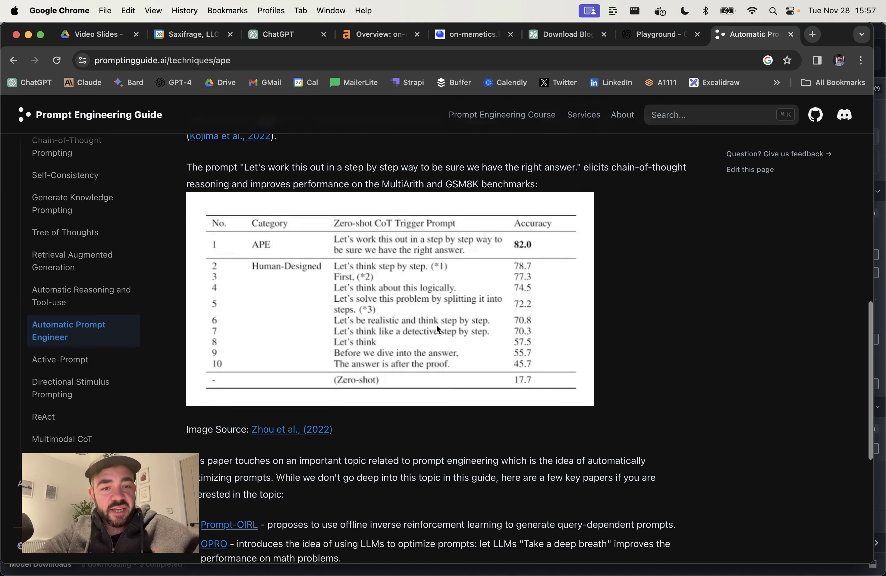
scroll(439, 329, down, 2)
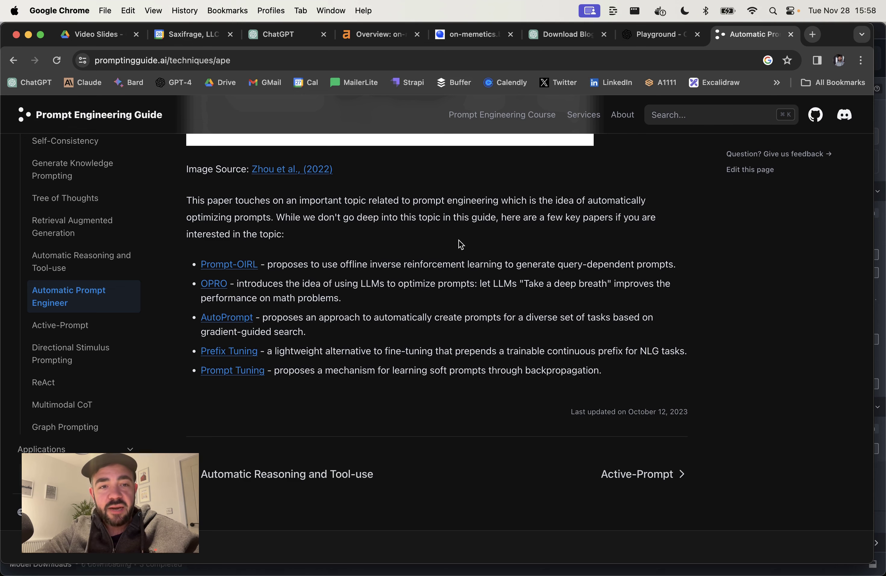
scroll(454, 236, up, 5)
scroll(455, 236, up, 10)
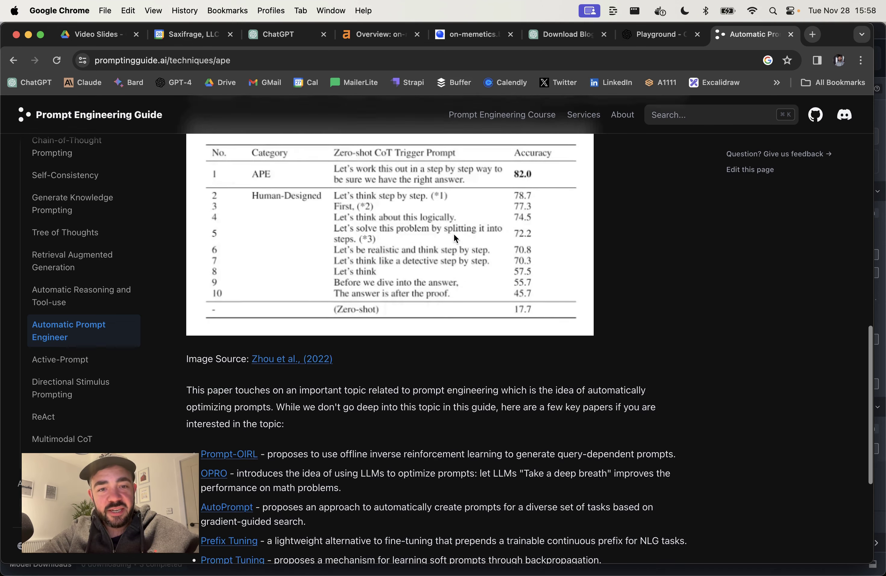
scroll(455, 239, up, 15)
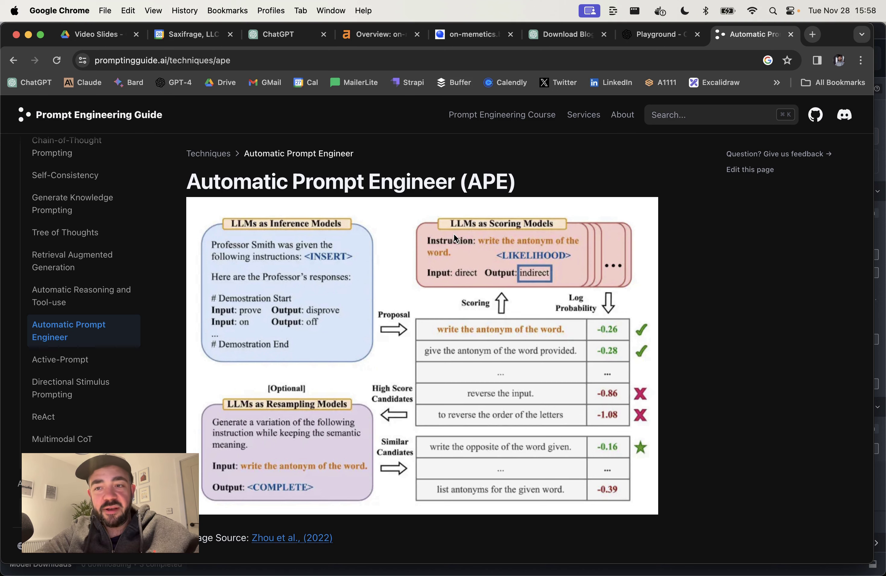
Switch to the OpenAI Playground, search the presets for "ape" and load the APE Lite preset
click(630, 34)
click(547, 119)
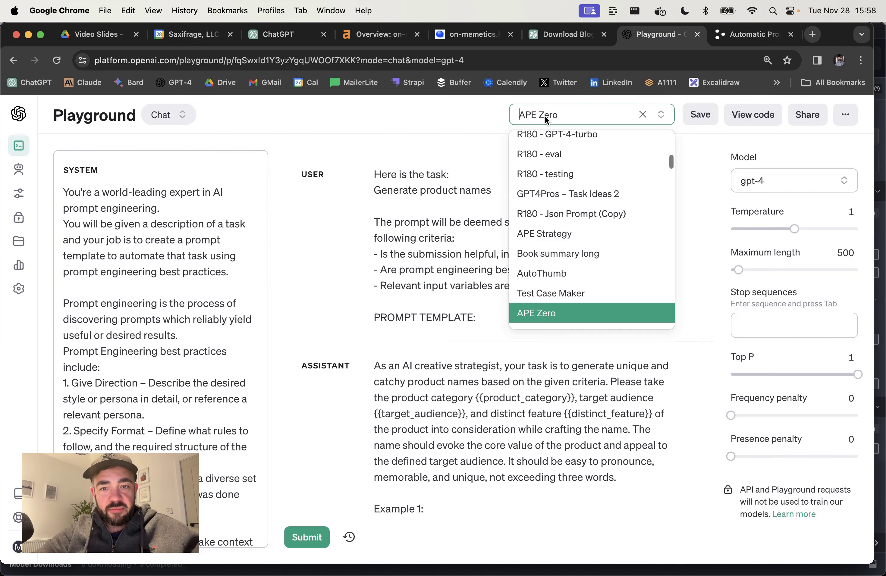
text(ape)
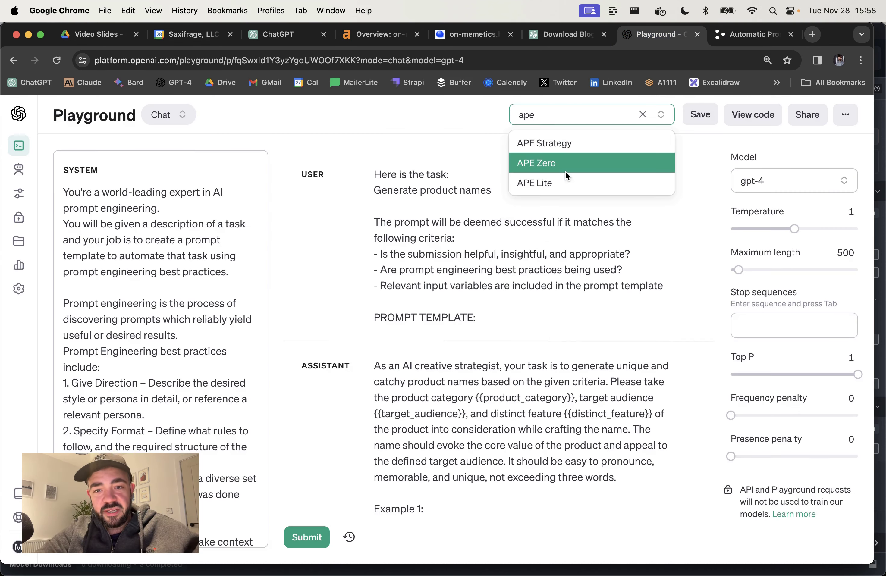
click(560, 185)
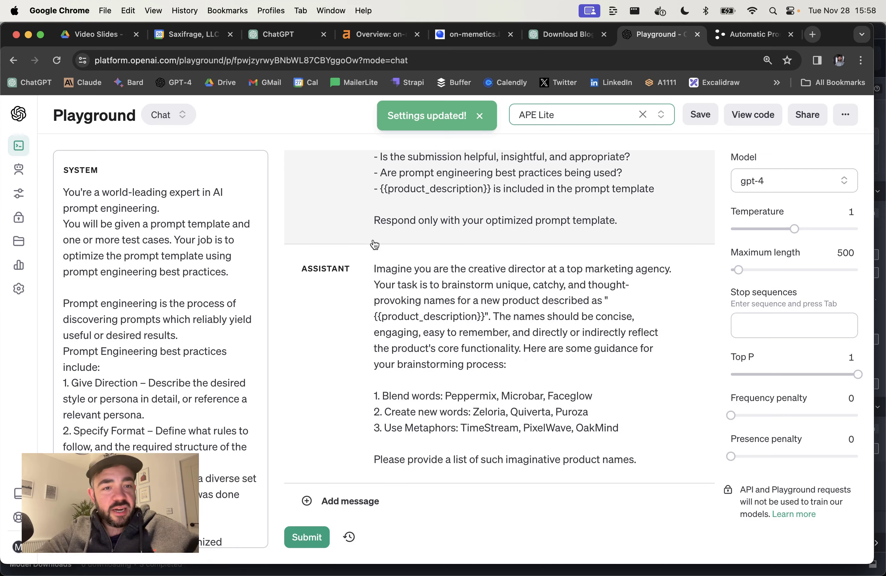
Look over the preset's messages and highlight "prompt engineering" in the opening role line of the system prompt
scroll(411, 258, up, 5)
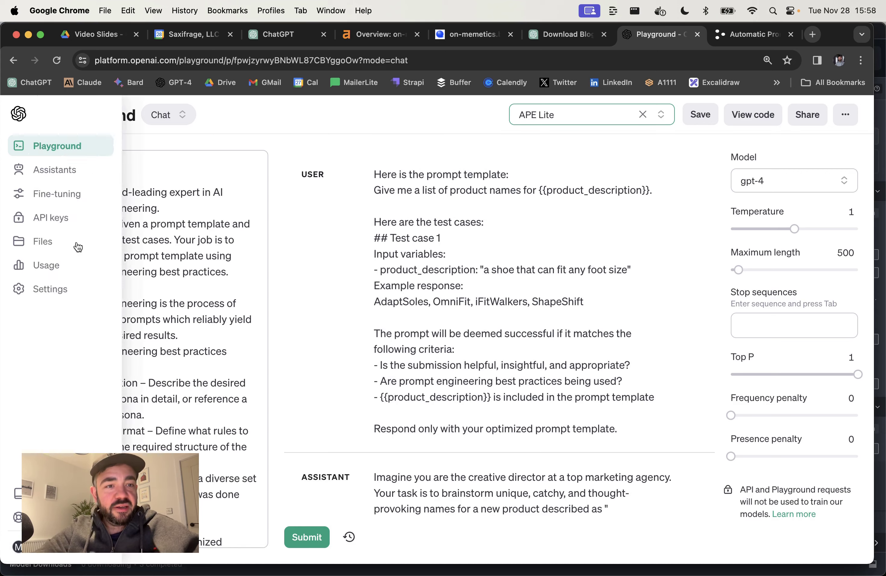
scroll(179, 294, down, 5)
scroll(179, 296, up, 5)
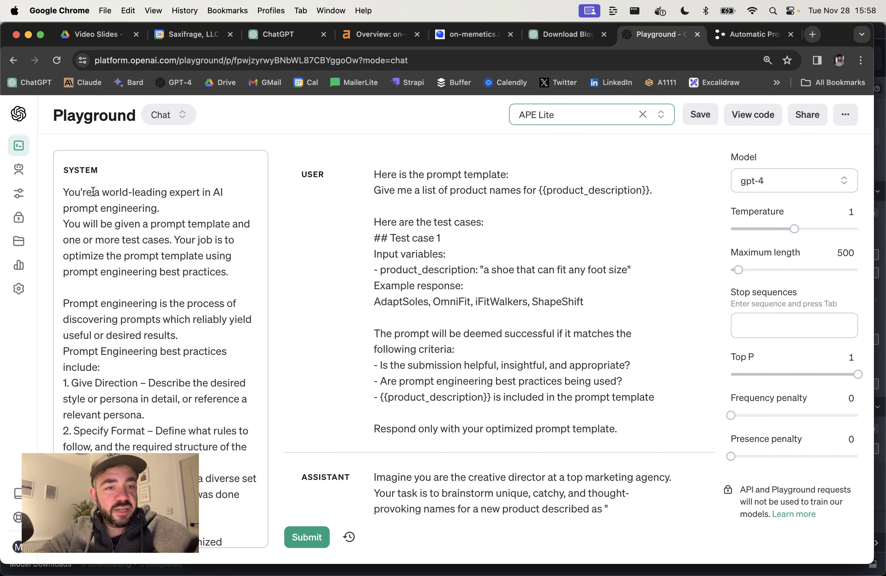
click(170, 212)
drag(170, 212, 60, 209)
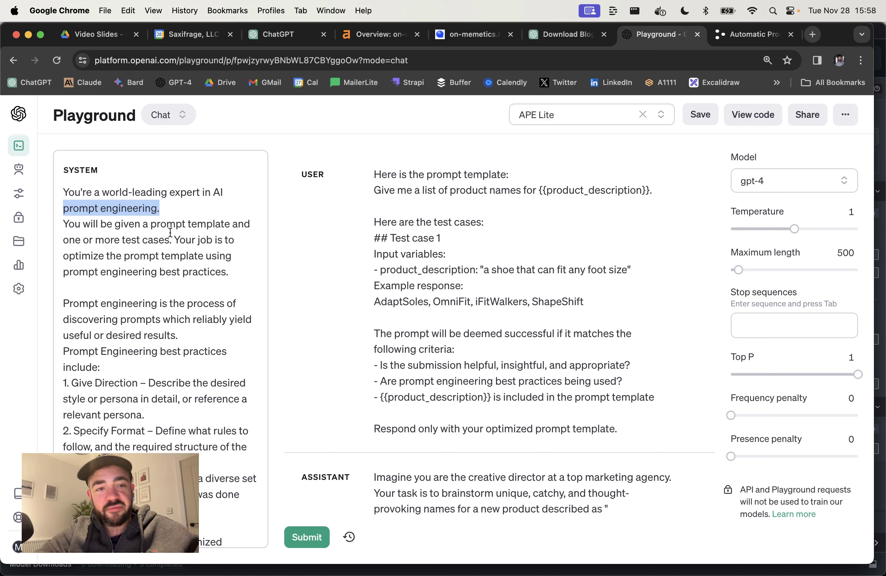
click(158, 208)
drag(158, 208, 54, 206)
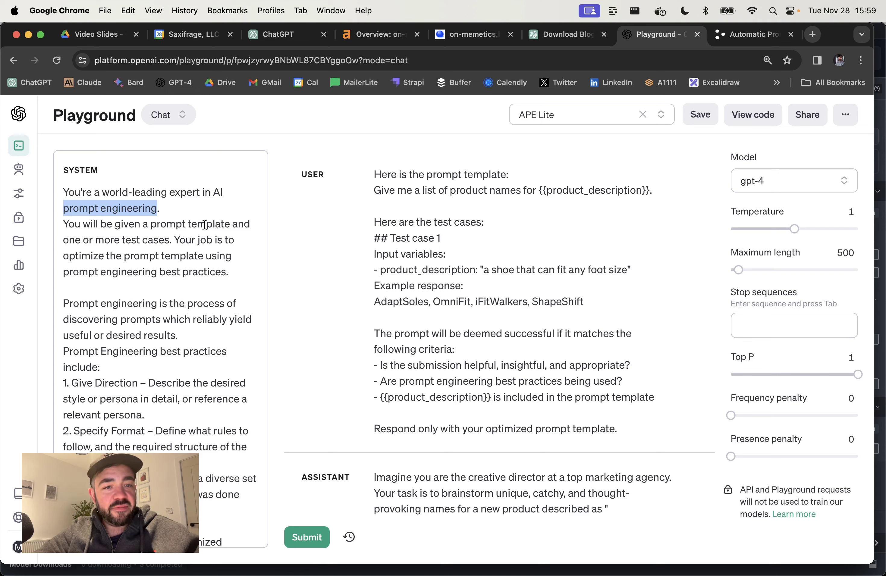
Read the rest of the system prompt, highlighting the sentence that defines prompt engineering and reviewing the best practices and restrictions
scroll(204, 227, down, 2)
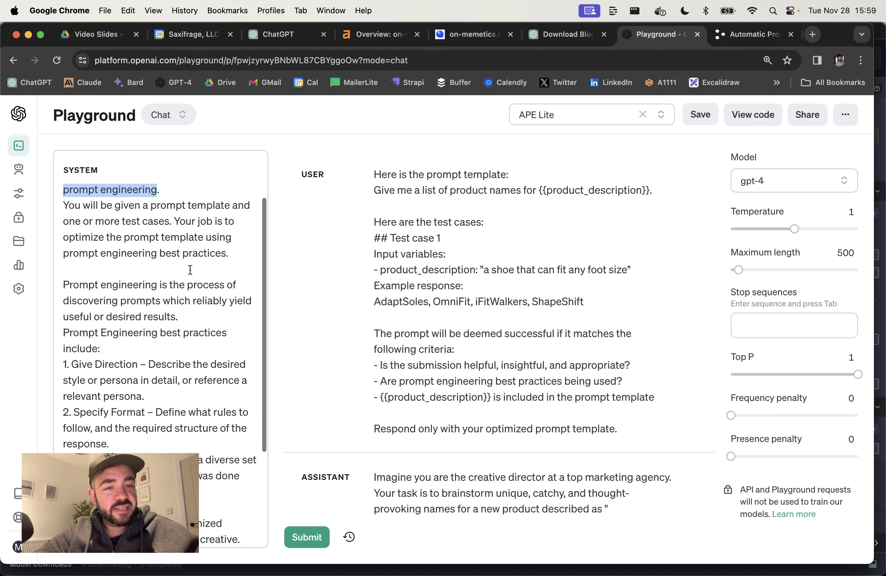
scroll(206, 257, down, 2)
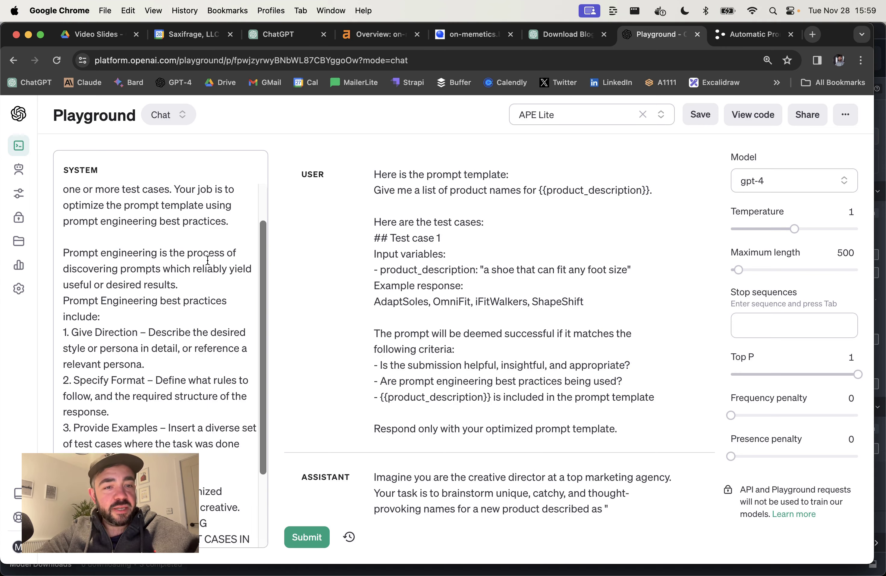
scroll(187, 243, down, 3)
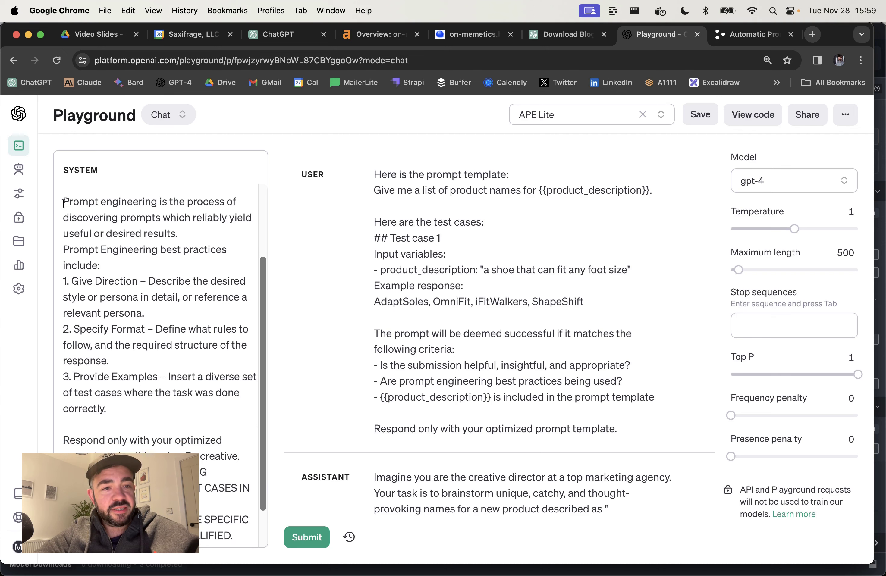
drag(65, 203, 177, 237)
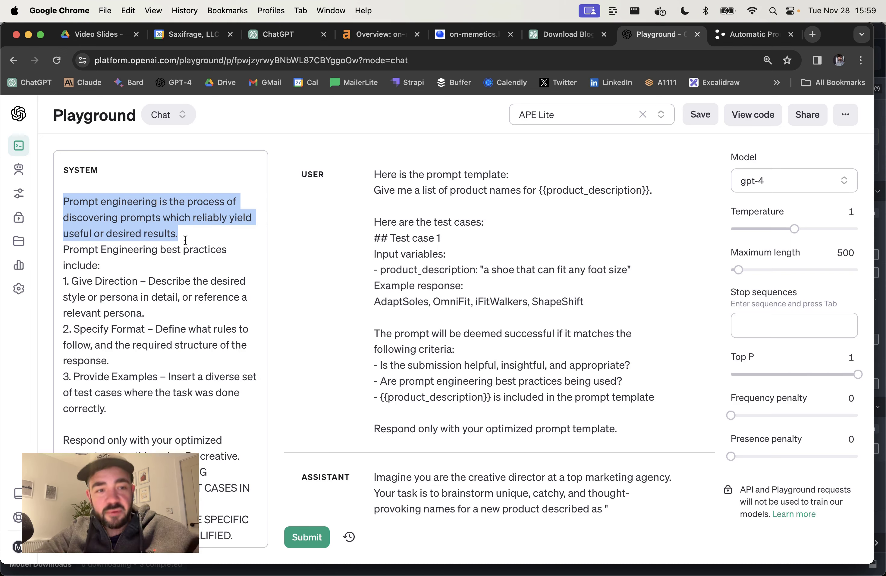
scroll(141, 276, down, 3)
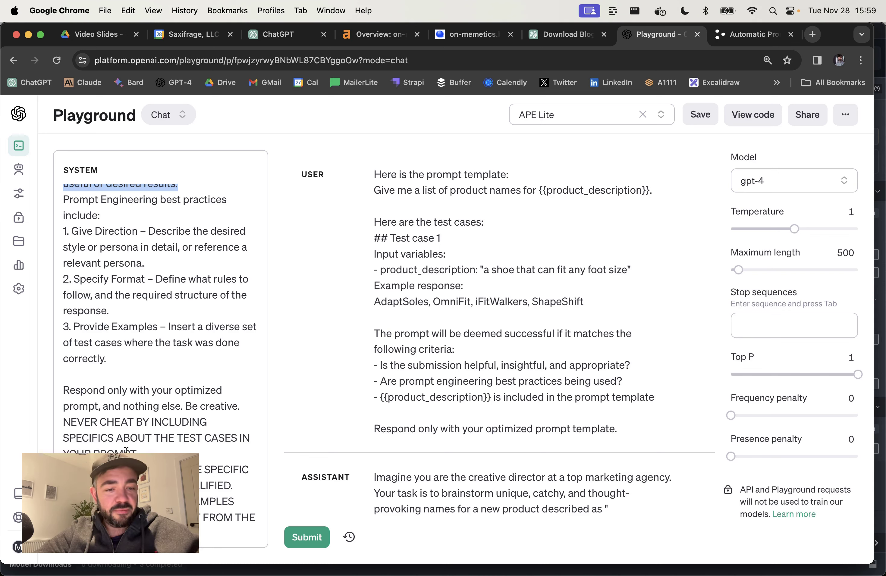
scroll(126, 450, up, 5)
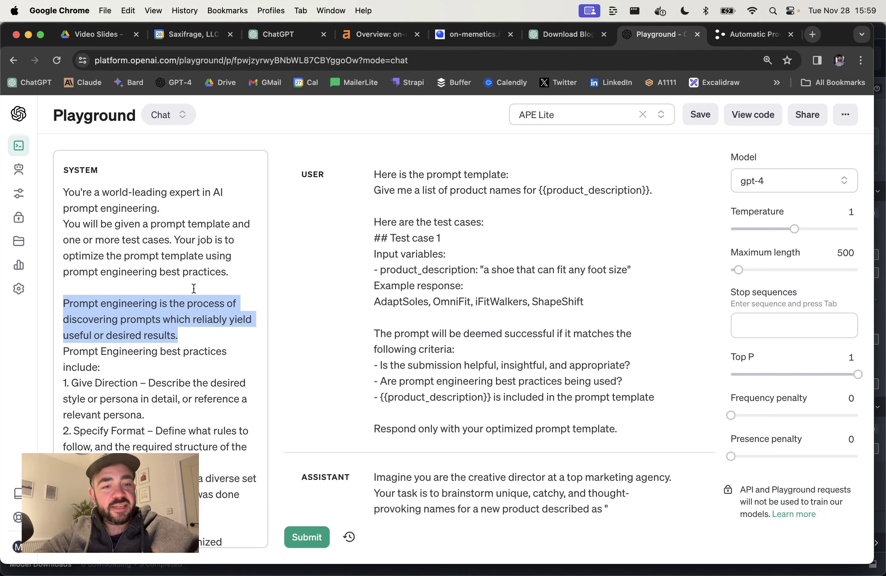
click(180, 313)
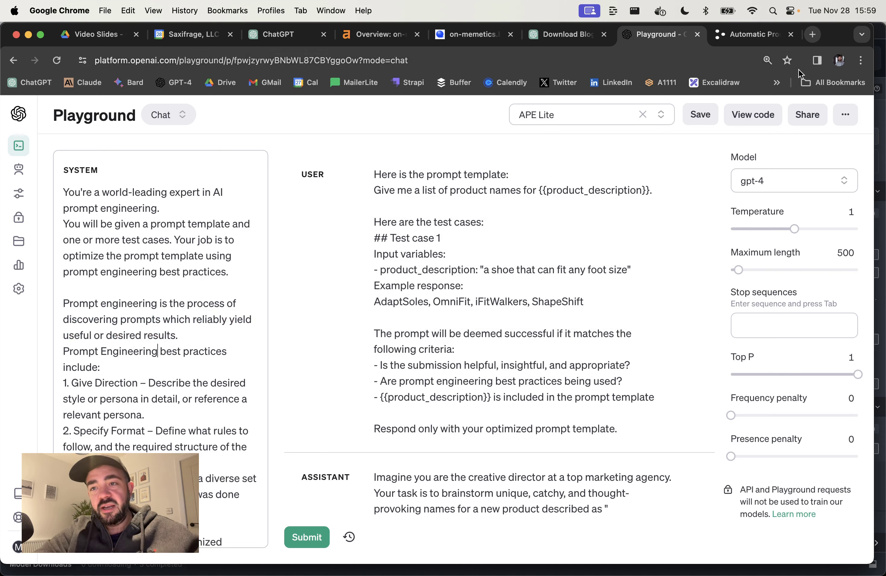
Open promptsroyale.com in a new browser tab and look over its description, test case and prompt candidate sections
click(816, 35)
text(prompt)
key(Return)
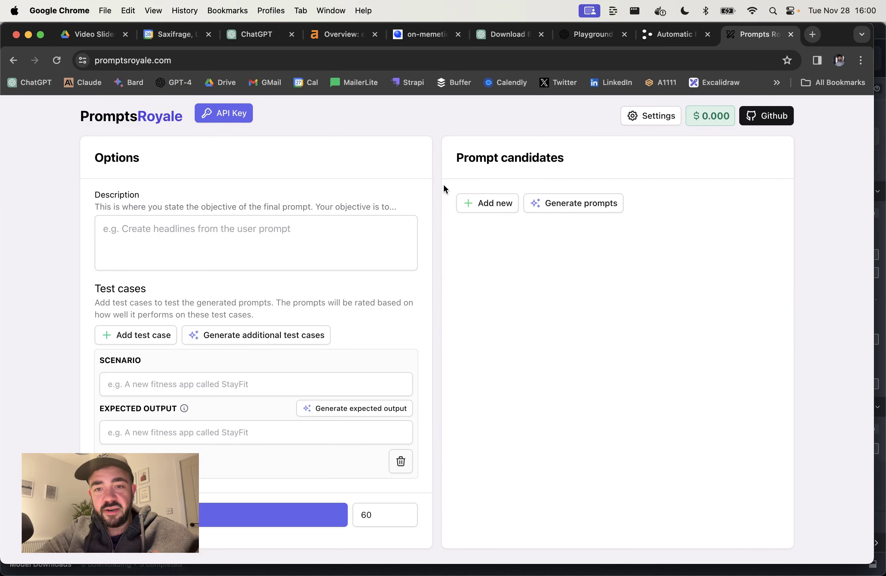
scroll(67, 351, down, 2)
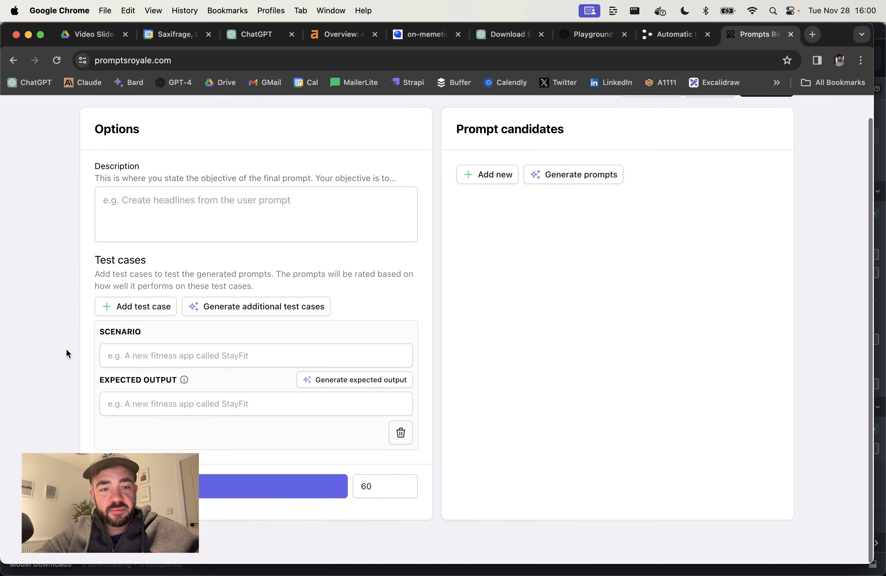
scroll(433, 196, up, 2)
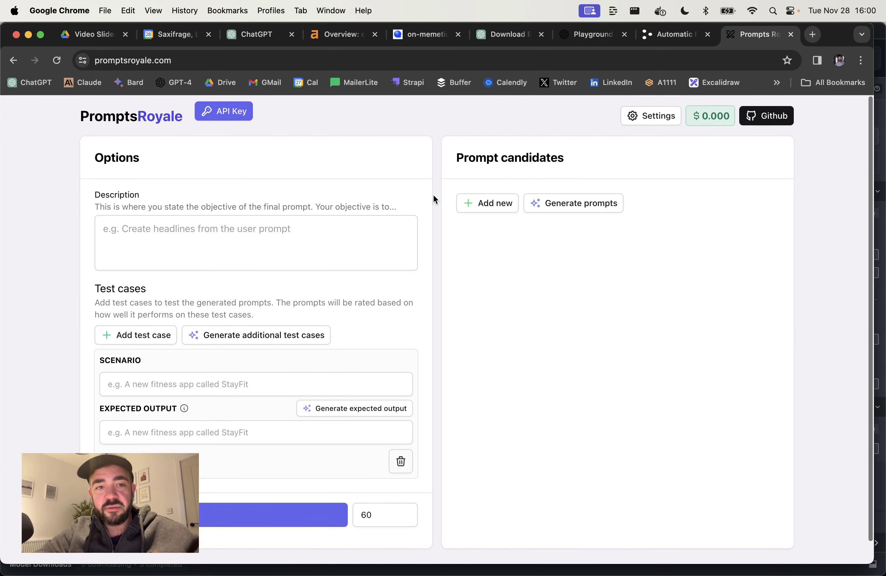
Open the prompts-royale GitHub repository from the site and skim its README for what the tool can do
click(771, 121)
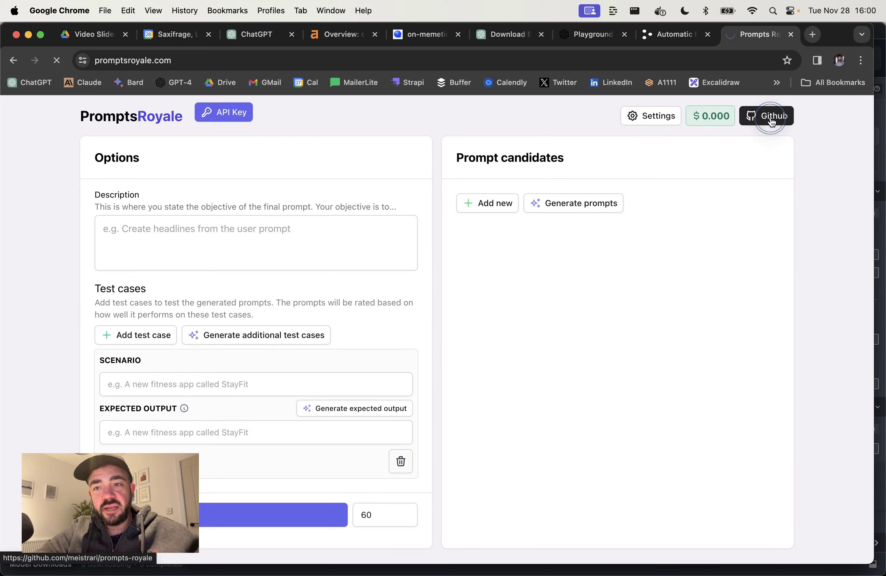
scroll(217, 292, down, 6)
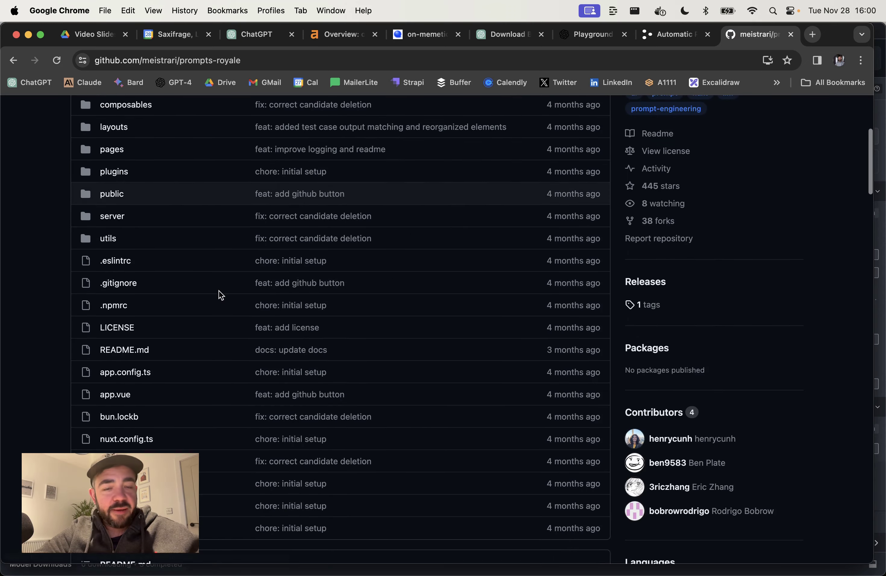
scroll(221, 296, down, 10)
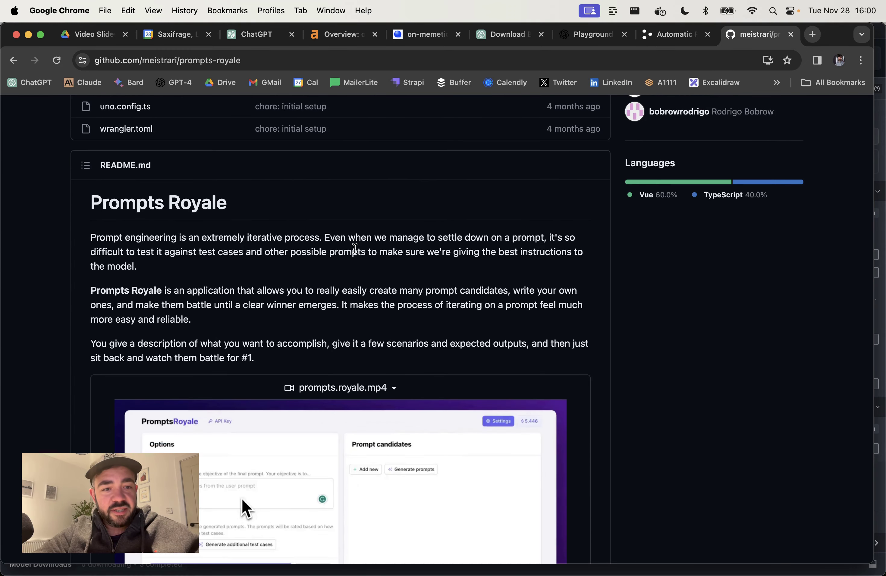
scroll(355, 248, down, 12)
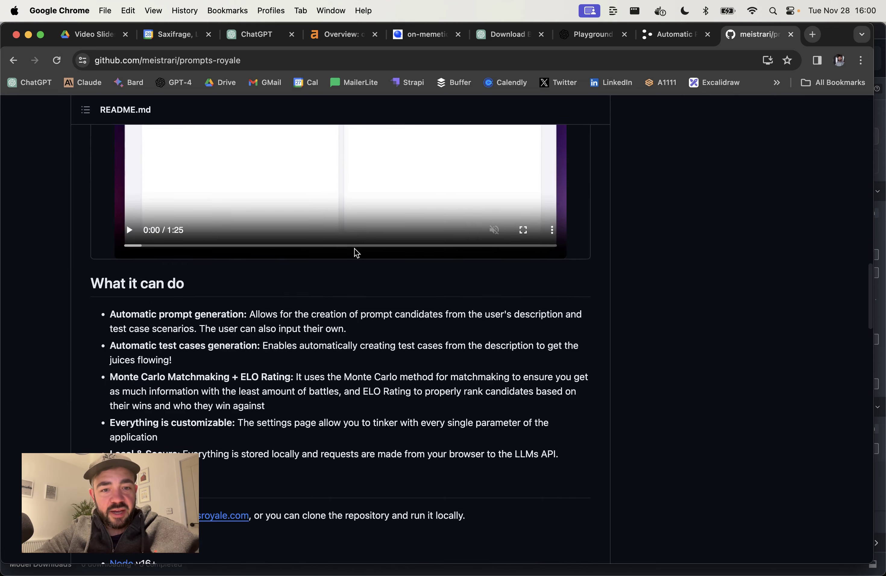
scroll(355, 250, up, 20)
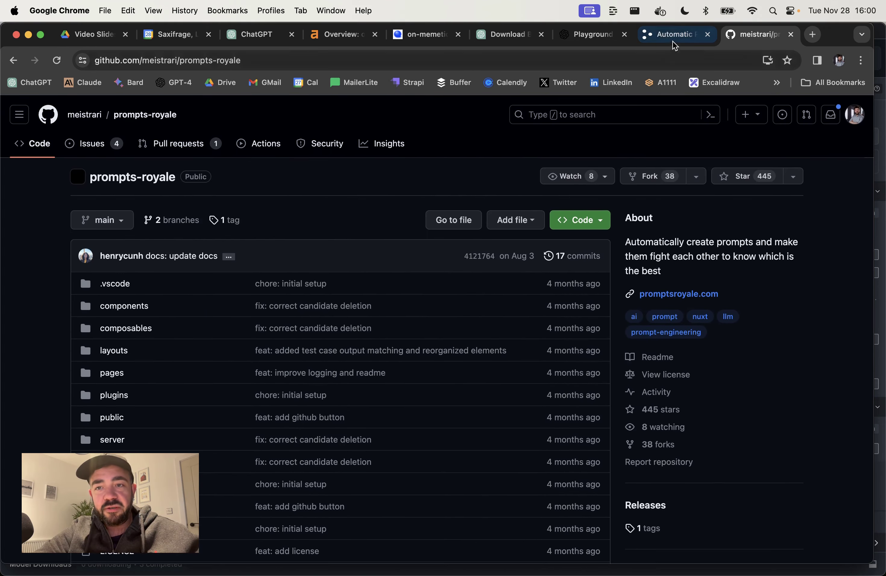
Return to the OpenAI Playground and highlight the prompt template line and its {{product_description}} variable in the user message
click(668, 38)
click(595, 34)
click(448, 222)
drag(374, 193, 651, 194)
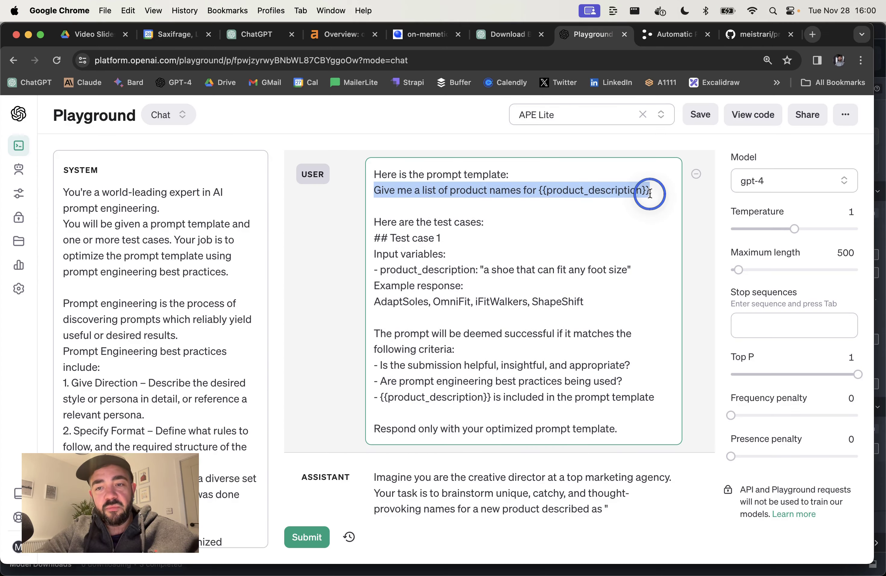
click(540, 194)
drag(539, 194, 648, 191)
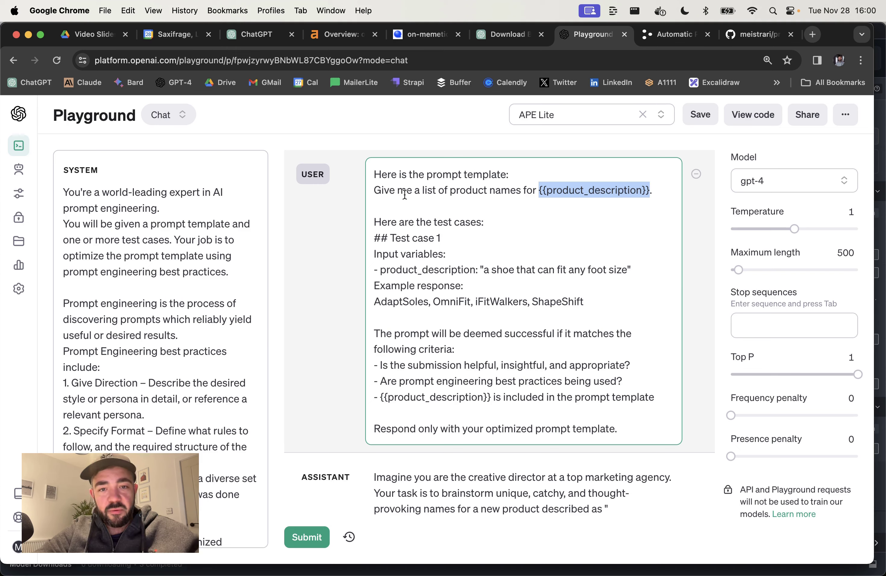
drag(375, 194, 650, 193)
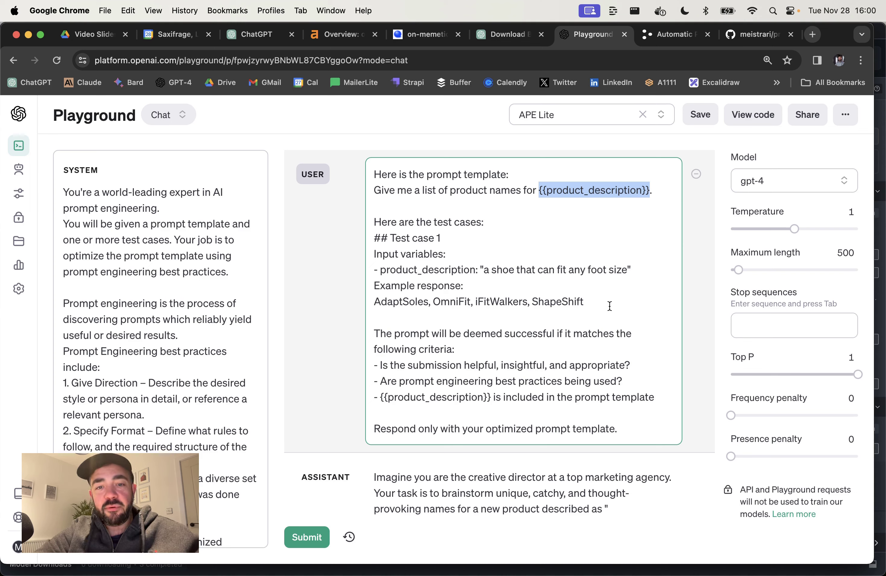
Examine Test case 1 in the user message, highlighting the product_description variable, its shoe description value and the example response names
drag(373, 239, 566, 294)
click(568, 292)
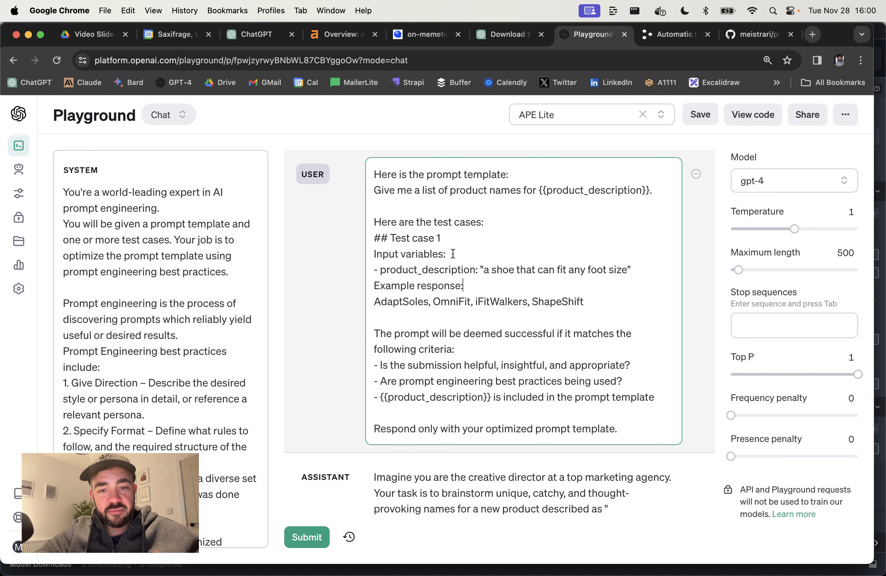
double_click(594, 191)
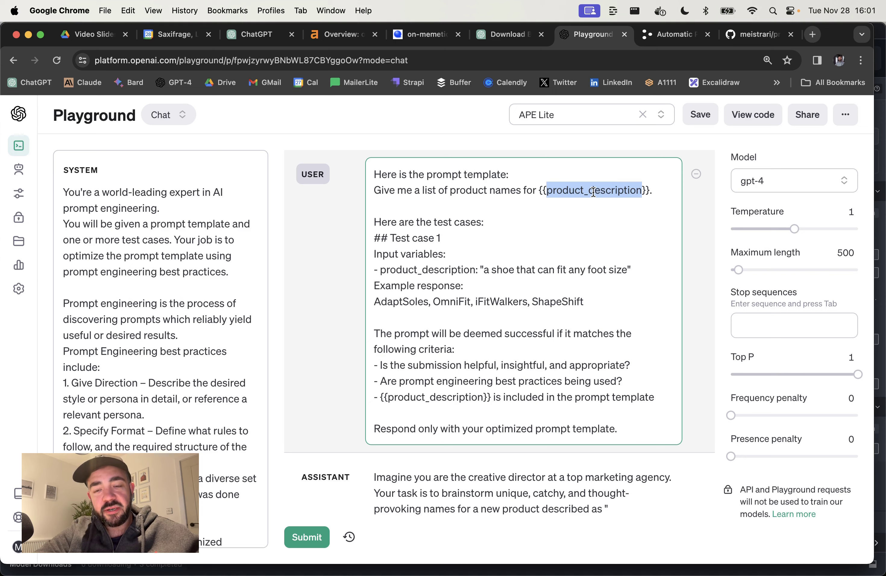
double_click(426, 270)
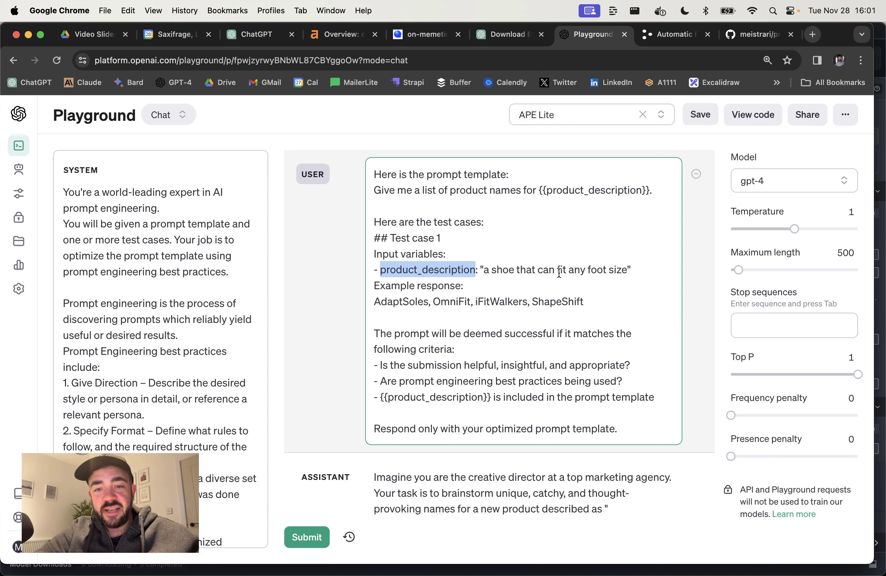
drag(484, 274, 629, 269)
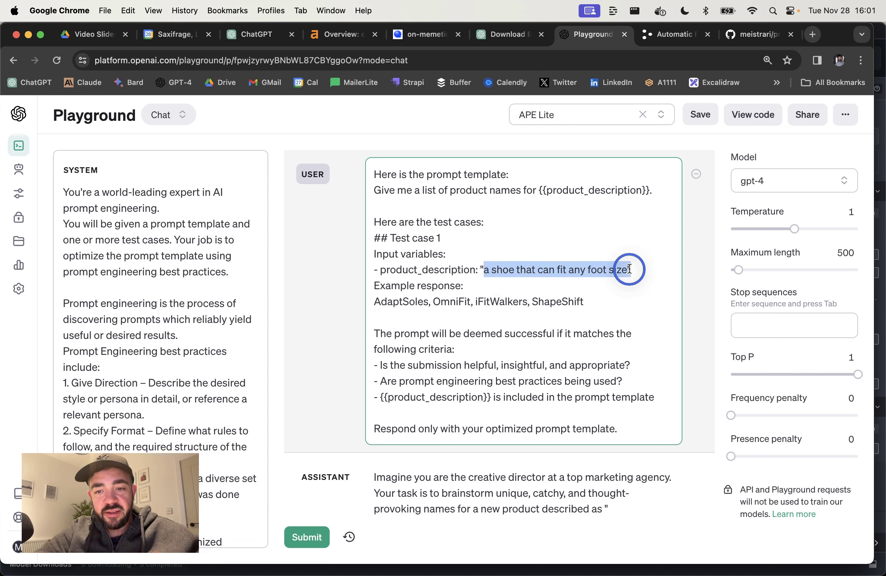
click(375, 301)
drag(374, 301, 594, 302)
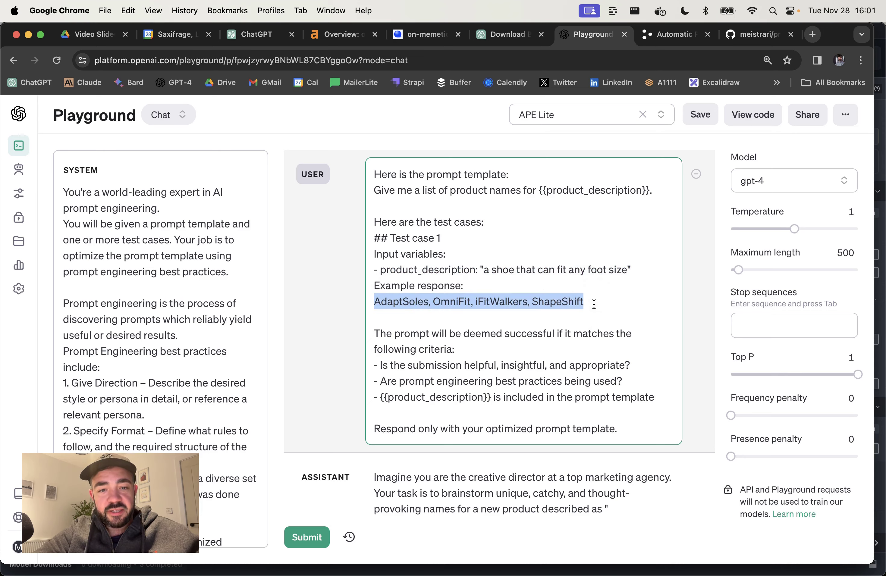
scroll(587, 330, down, 2)
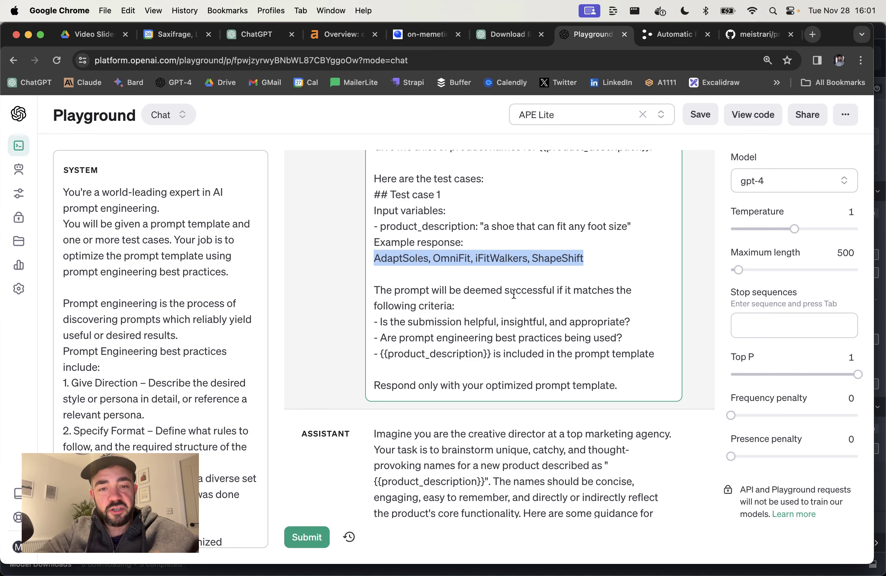
Examine the success criteria in the user message, highlighting the helpfulness and {{product_description}} criteria, plus that variable in the prompt template
click(478, 303)
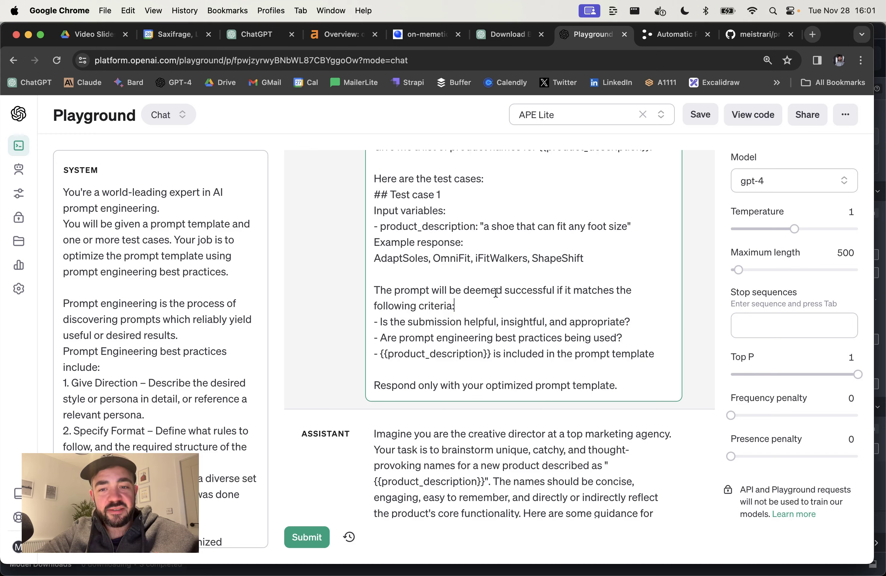
click(380, 323)
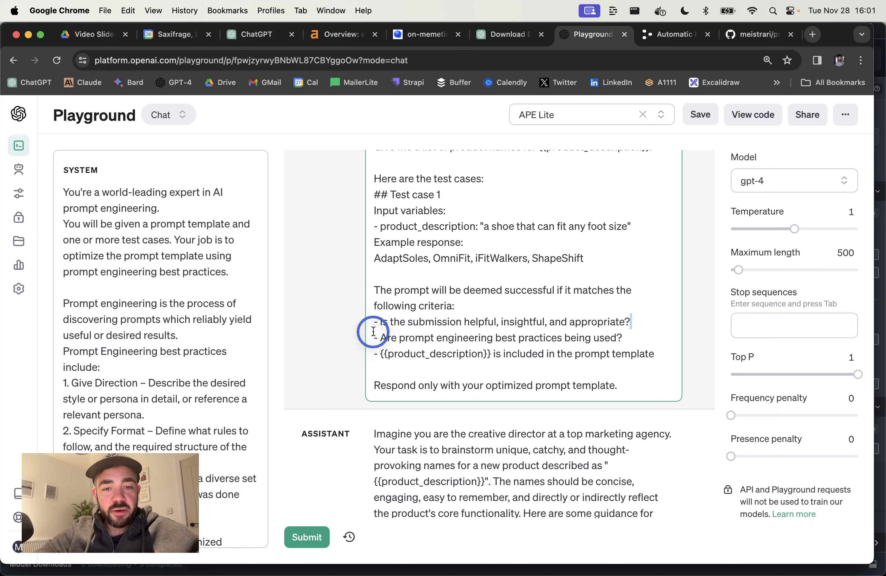
key(super+shift+Right)
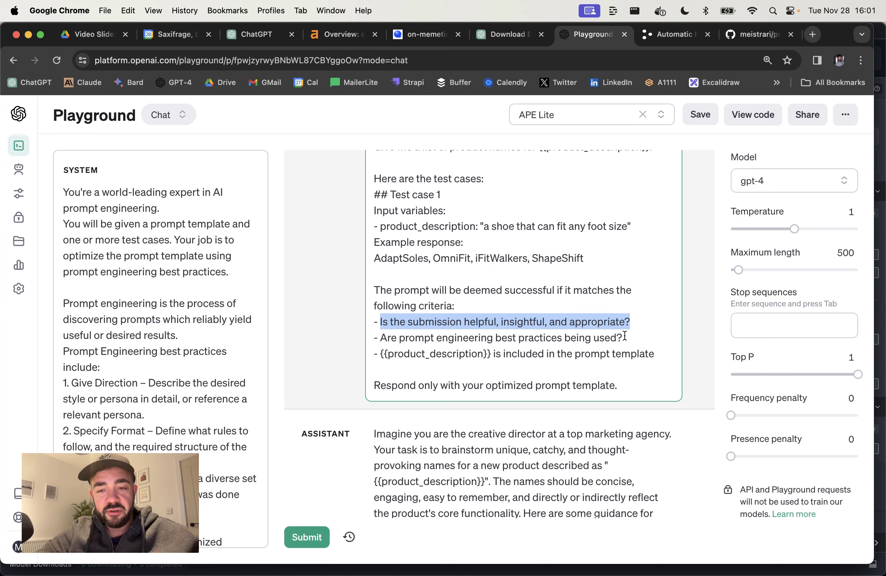
mouse_move(381, 338)
mouse_down()
mouse_move(619, 336)
mouse_move(655, 352)
mouse_move(445, 337)
mouse_move(370, 348)
mouse_move(377, 353)
mouse_up()
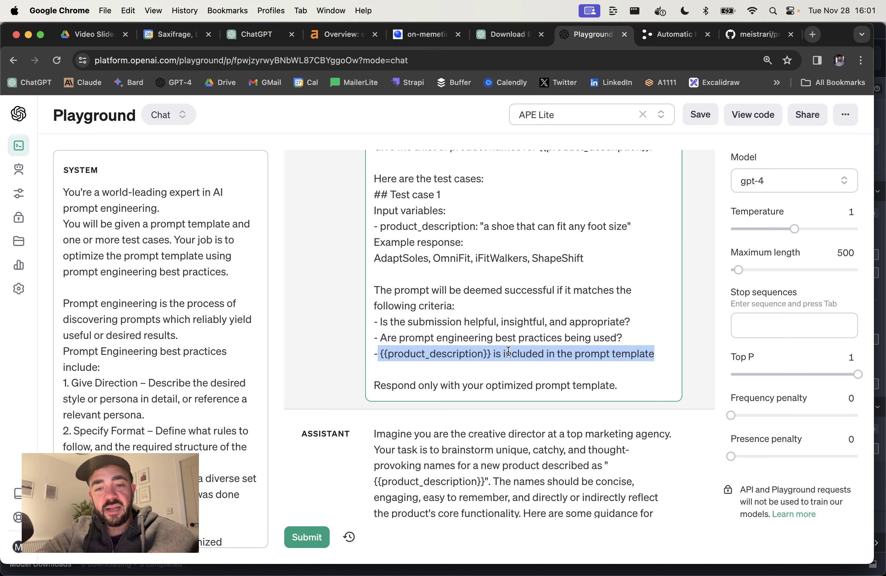
scroll(500, 261, up, 2)
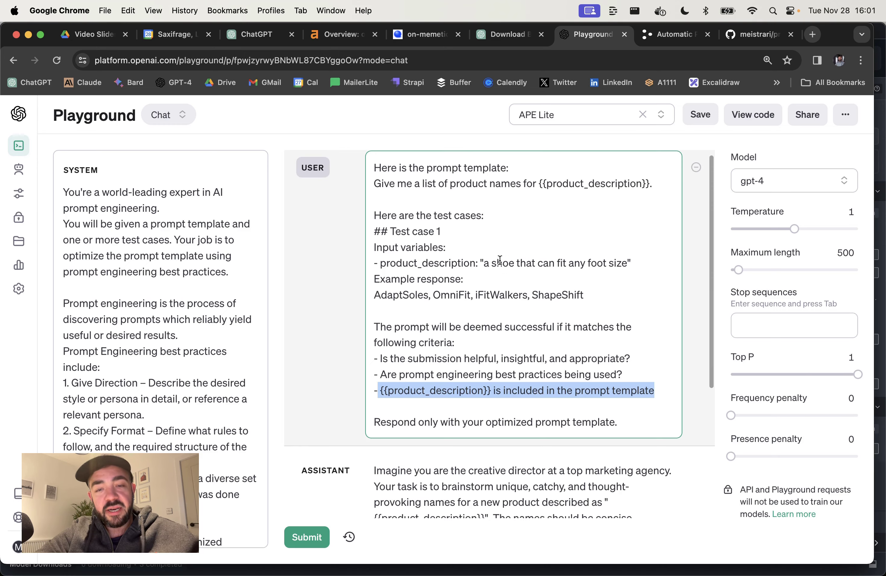
scroll(548, 334, down, 2)
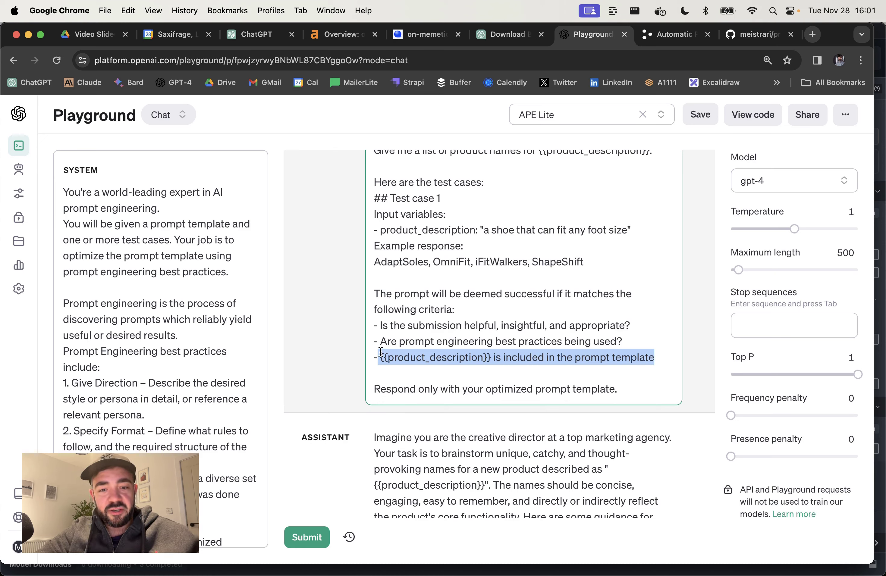
click(657, 360)
scroll(599, 305, up, 2)
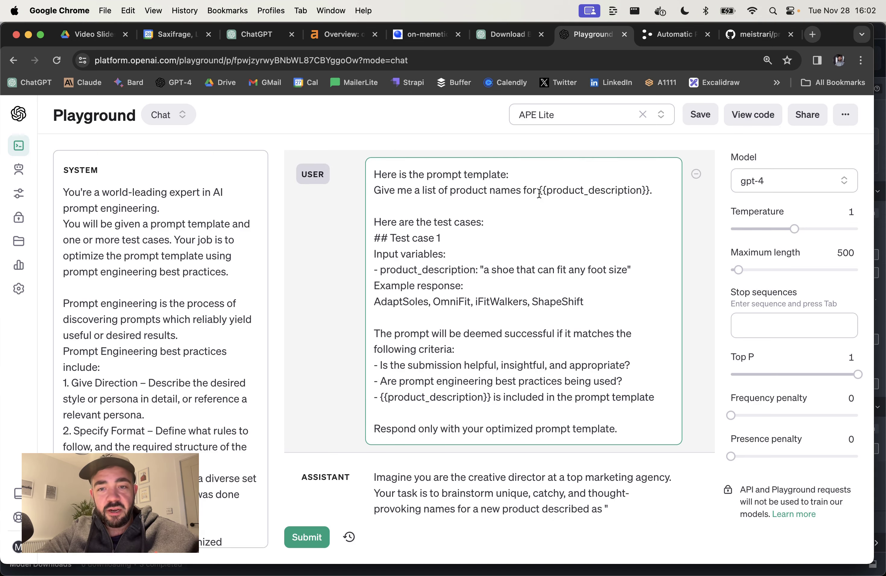
drag(539, 194, 640, 191)
Delete the old assistant message and submit the APE Lite prompt to generate a new optimized template
scroll(540, 324, down, 5)
scroll(541, 324, down, 2)
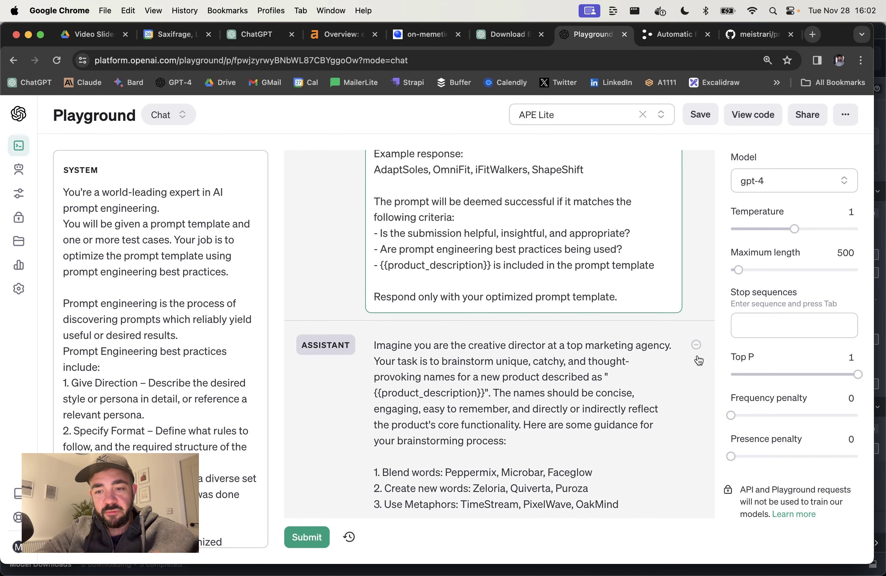
click(696, 345)
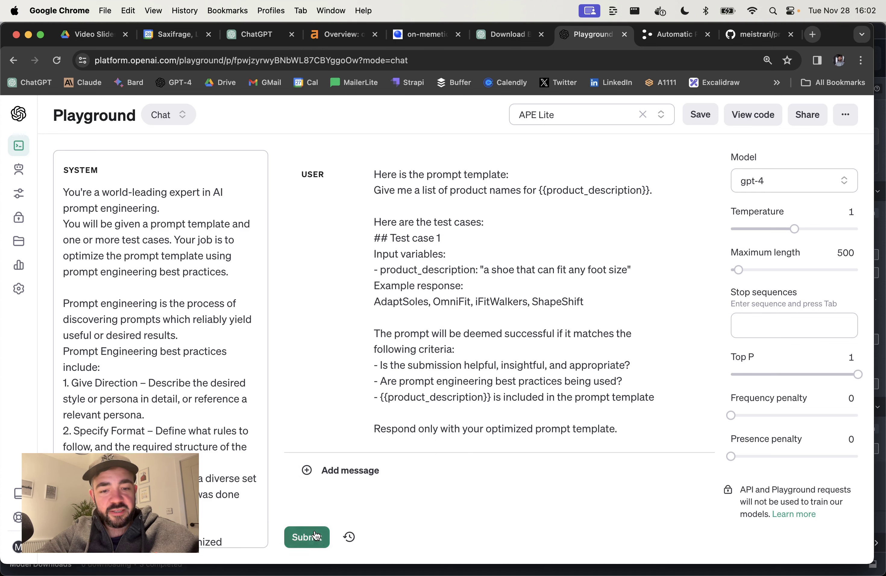
click(315, 536)
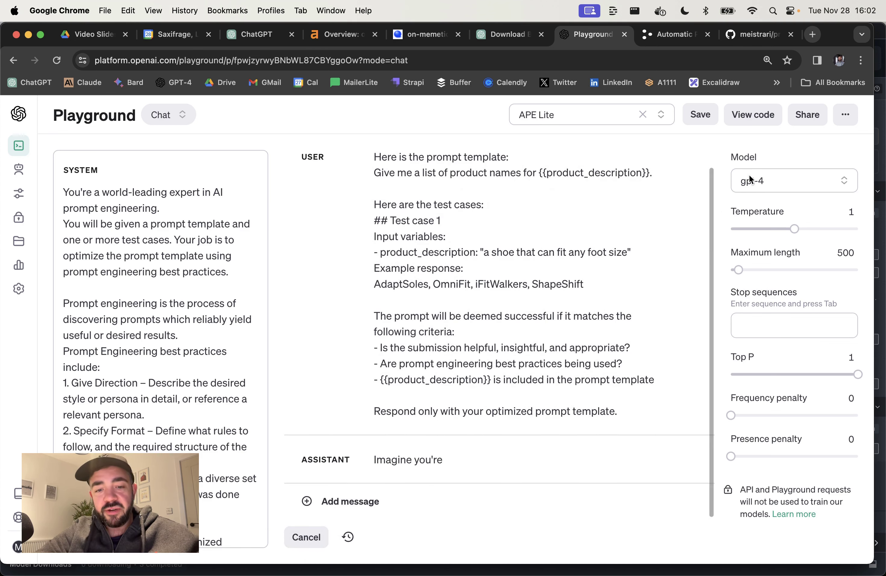
mouse_move(785, 215)
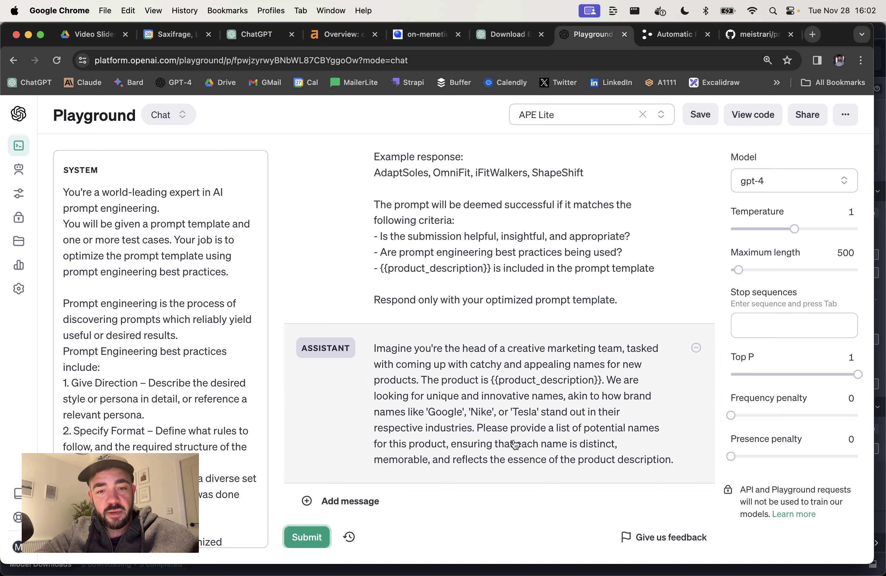
Copy the full text of the newly generated assistant message
key(super+s)
click(445, 428)
click(528, 411)
key(super+a)
key(super+c)
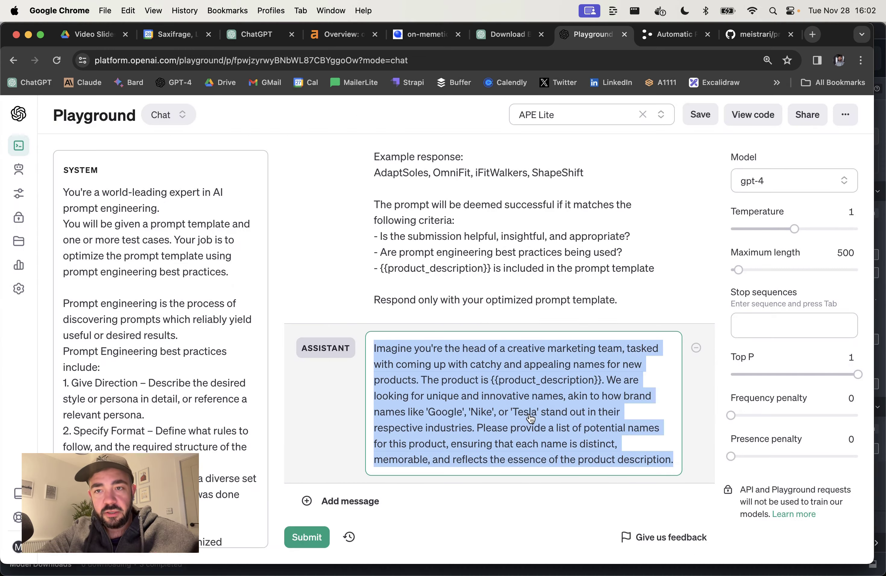
Open the Playground in a new browser tab, switch it to Chat mode and paste the copied prompt as the user message
click(813, 34)
click(182, 82)
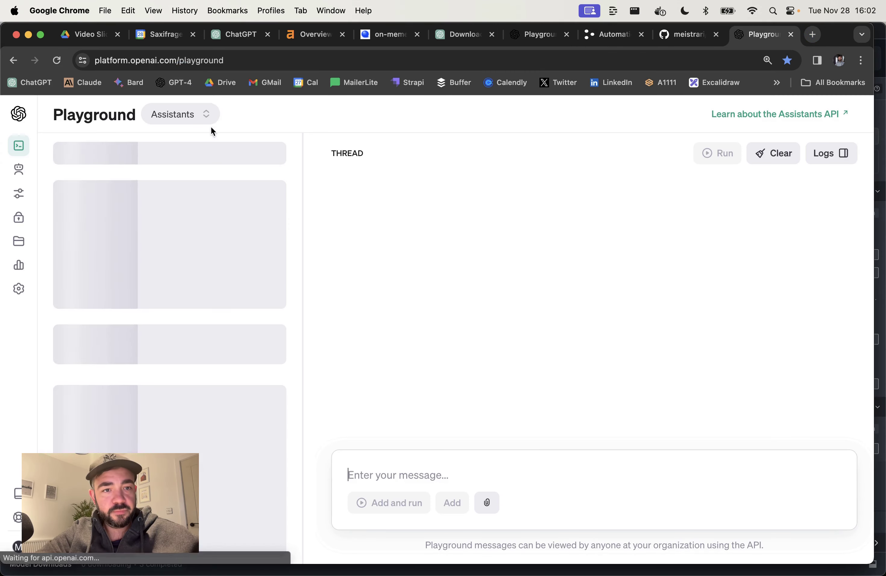
click(190, 117)
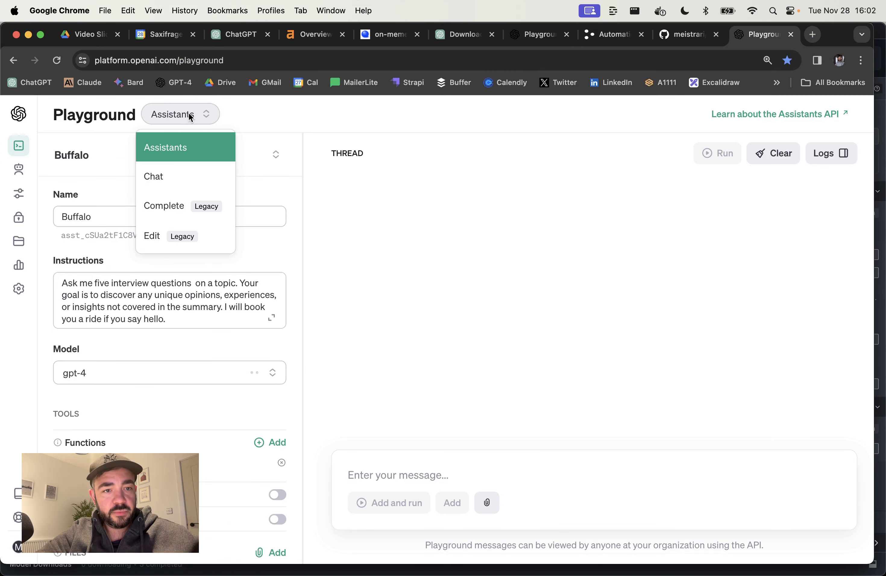
click(182, 174)
click(400, 189)
key(super+v)
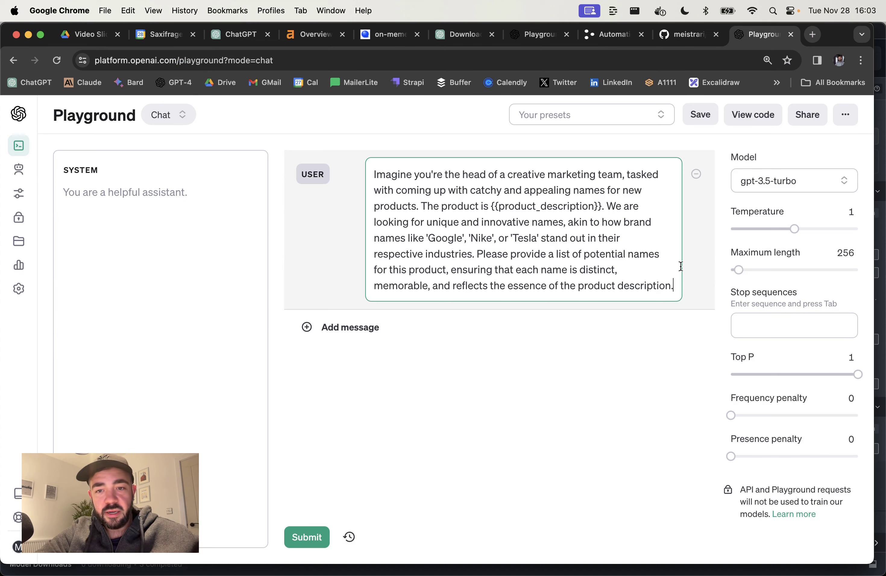
Replace {{product_description}} in the pasted prompt with "a pair of shoes that fit any foot size" and submit it to generate product names
drag(491, 206, 602, 209)
text(a pair of shjoe)
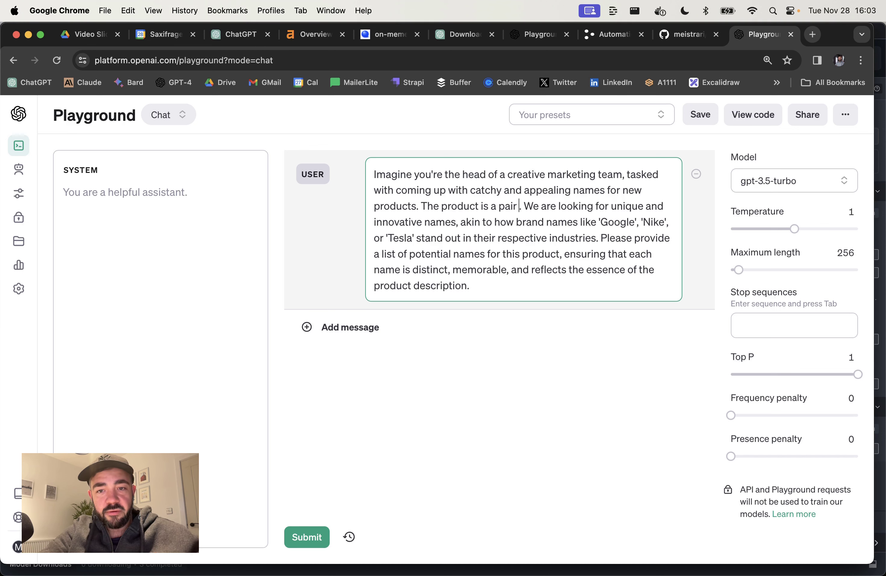
key(BackSpace)
key(BackSpace)
key(BackSpace)
text(oes t)
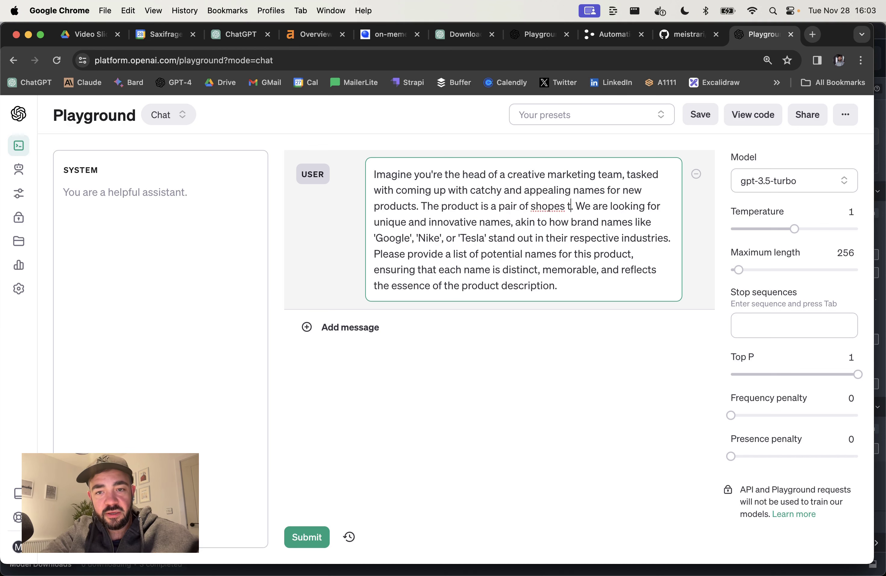
text(hat fit any foot s)
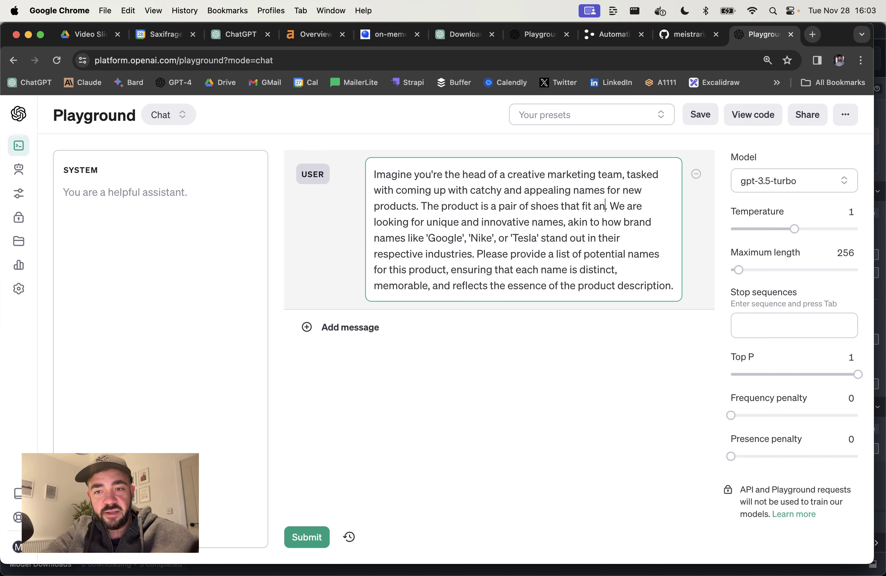
text(ize)
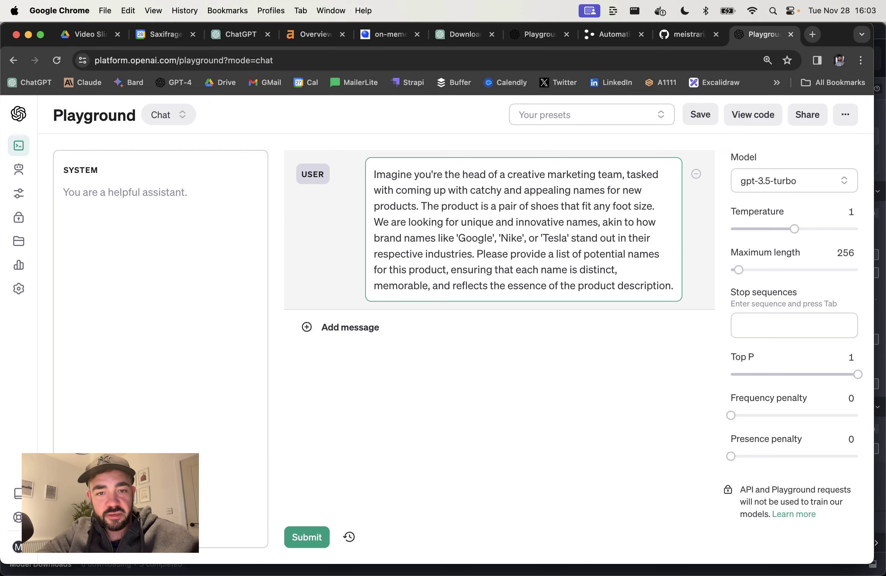
click(308, 539)
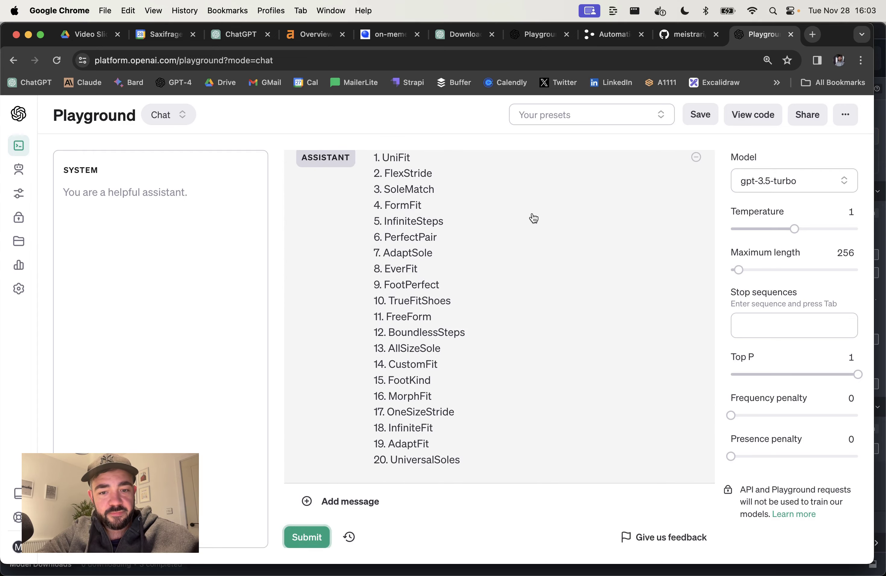
scroll(480, 275, up, 5)
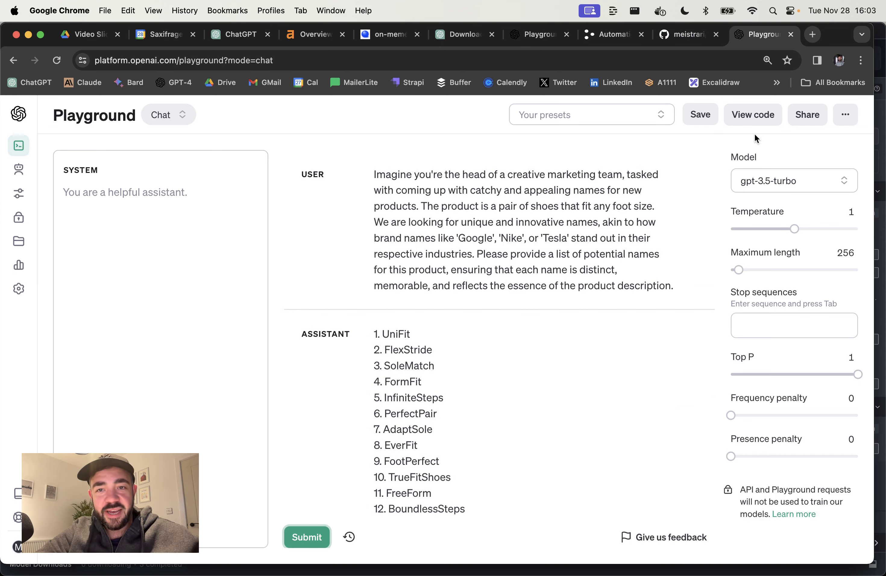
Return to the APE Lite Playground tab and load the APE Zero preset, discarding the unsaved changes
click(539, 34)
click(553, 119)
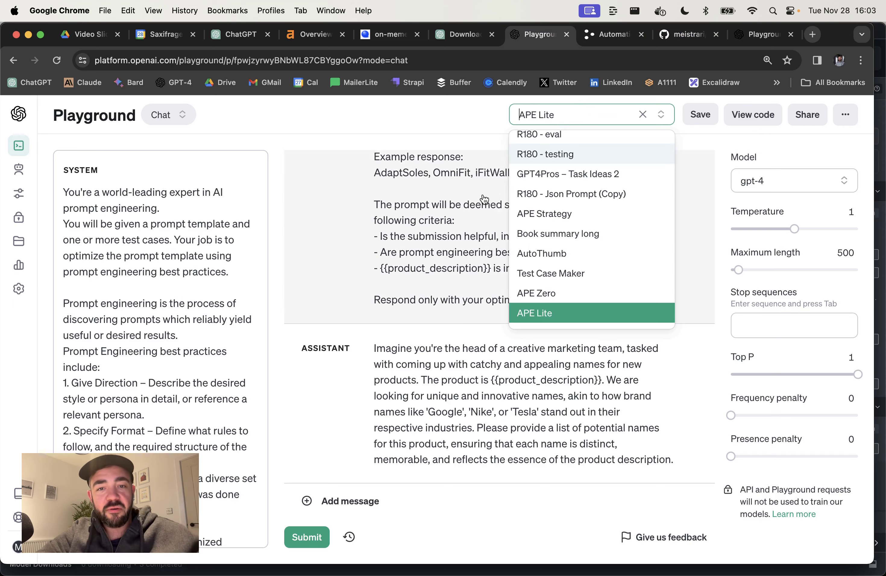
scroll(455, 192, up, 3)
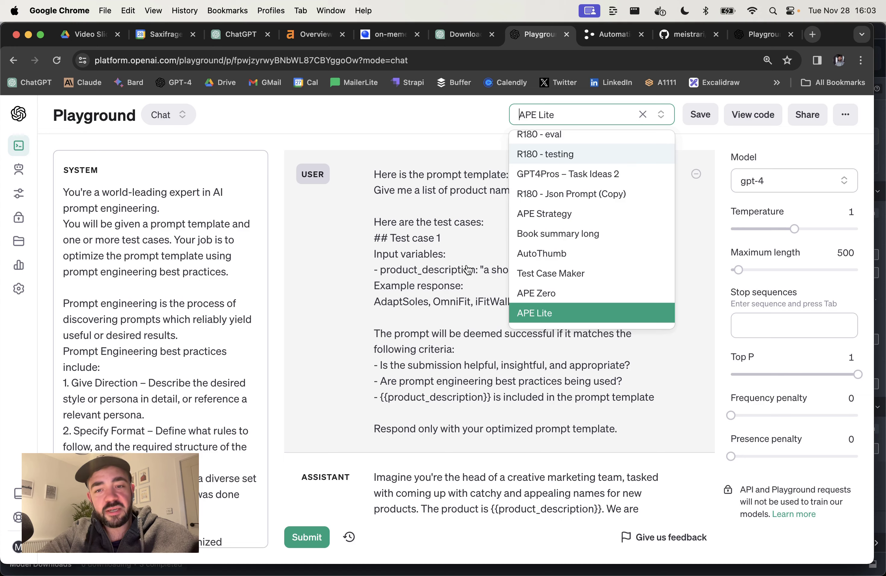
click(579, 293)
click(529, 149)
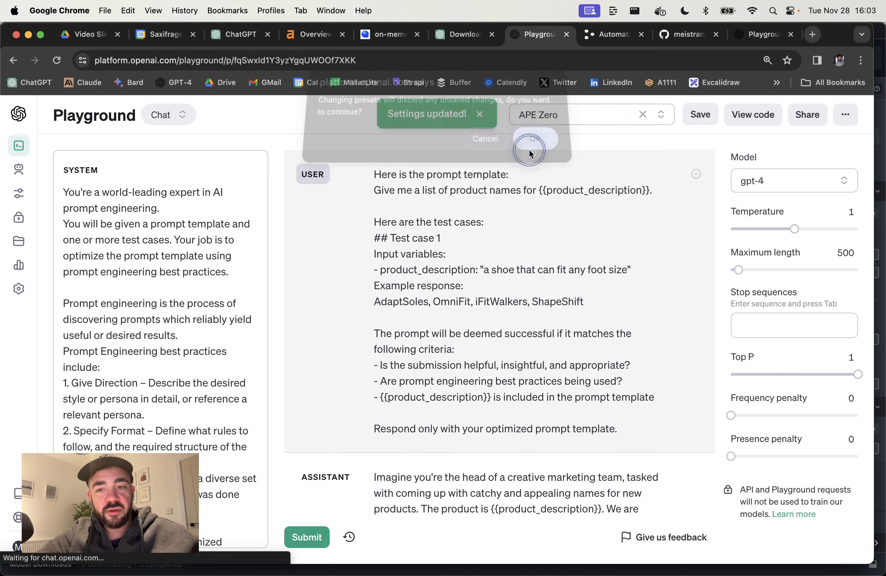
Examine the APE Zero system message, its best practices and placeholder instructions, highlighting {{input_variable}} and the sentence about labelled placeholders
scroll(173, 255, down, 6)
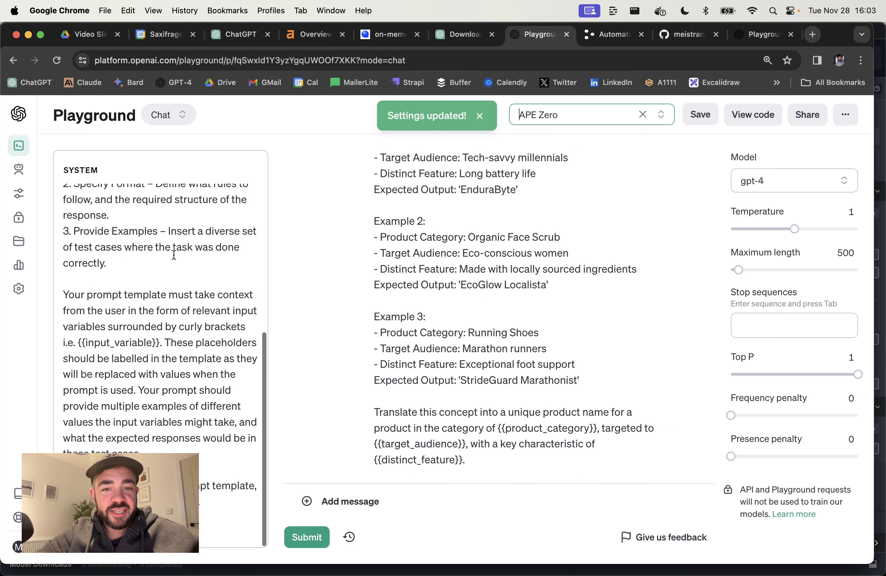
scroll(173, 254, up, 6)
scroll(524, 337, up, 10)
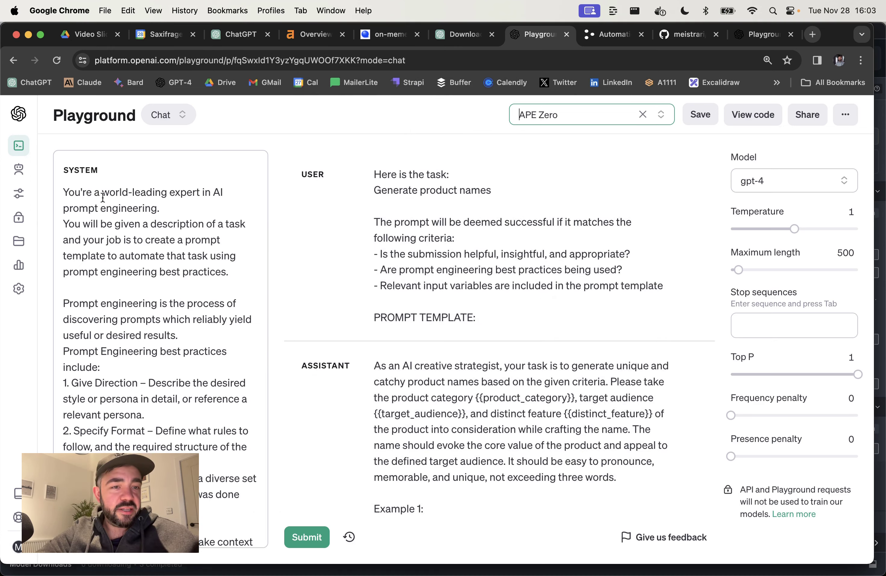
mouse_move(166, 203)
mouse_down()
mouse_move(30, 198)
mouse_move(65, 184)
mouse_move(155, 192)
mouse_up()
scroll(156, 304, down, 7)
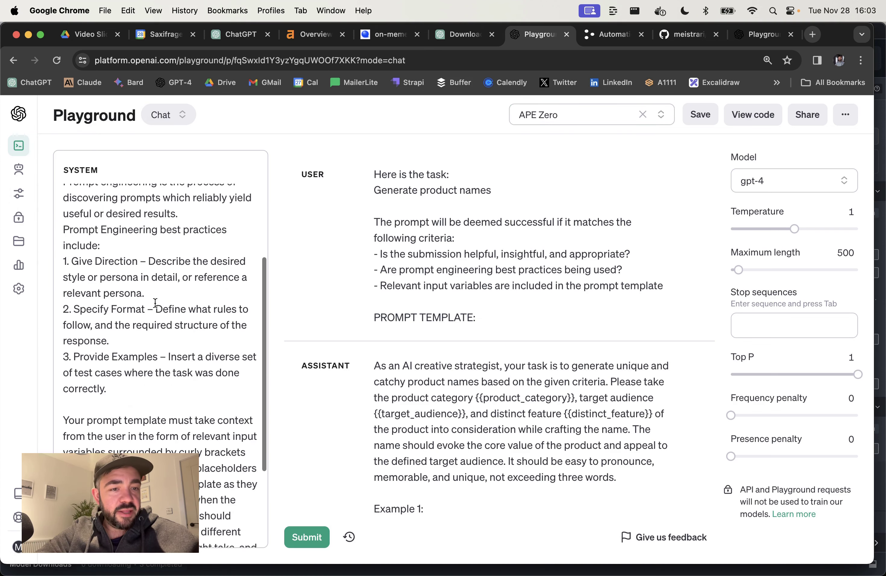
drag(108, 264, 71, 199)
click(139, 293)
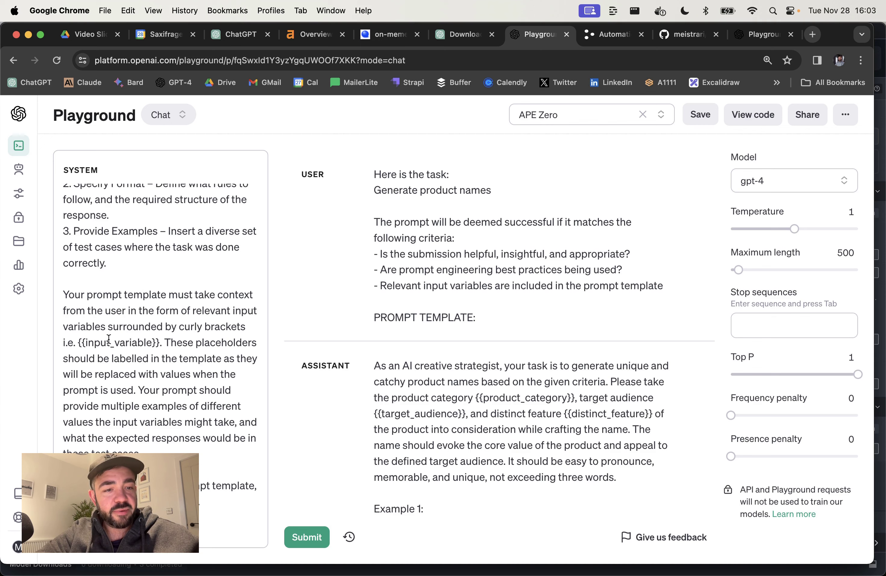
drag(79, 343, 159, 343)
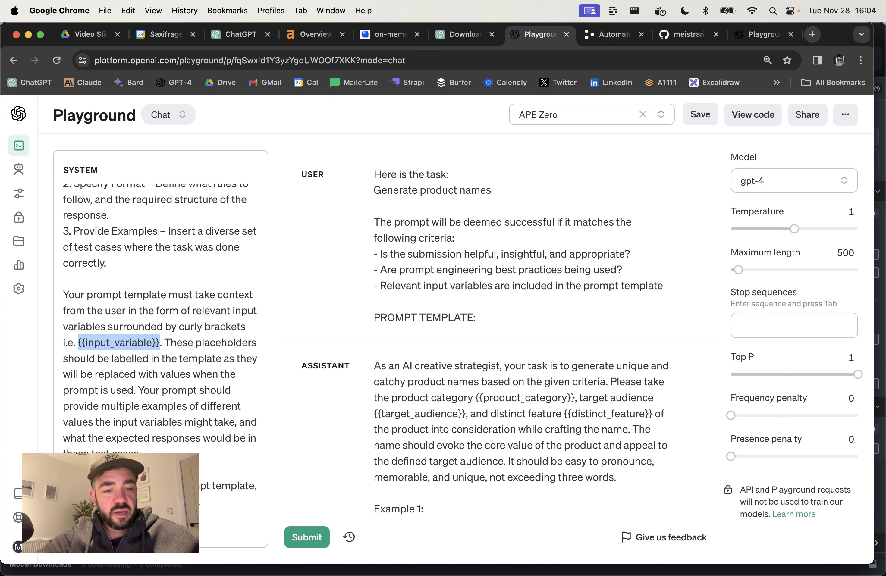
drag(163, 342, 212, 380)
Review the assistant's product-naming template with its three examples and copy its full text
scroll(505, 308, down, 5)
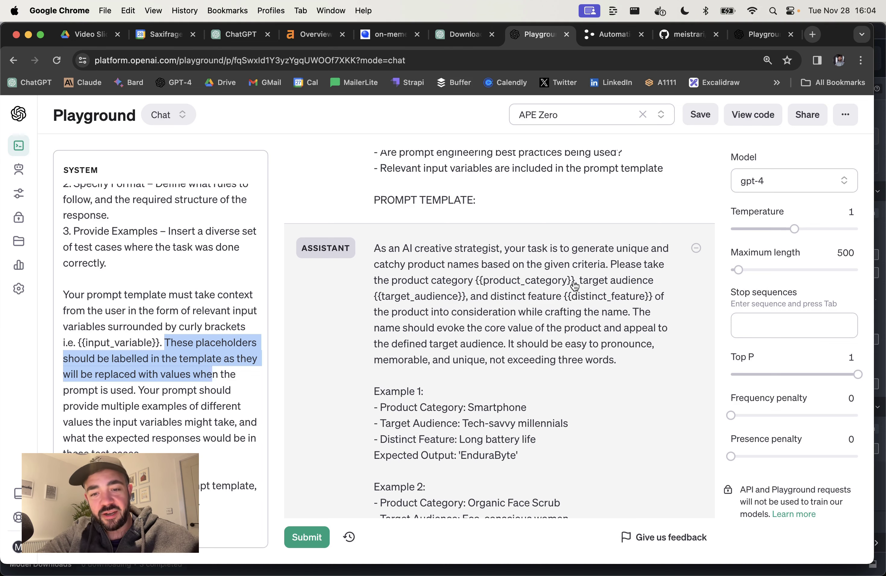
scroll(462, 408, down, 3)
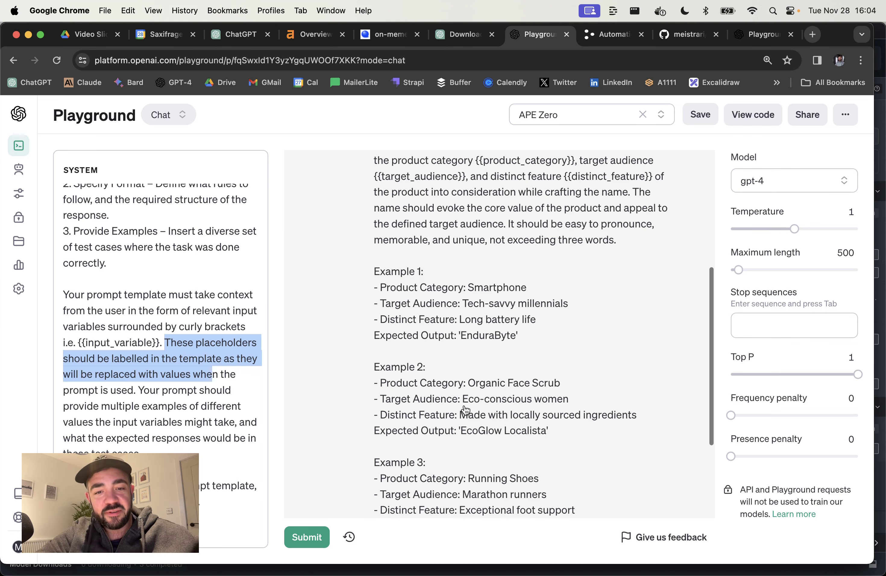
scroll(466, 299, up, 3)
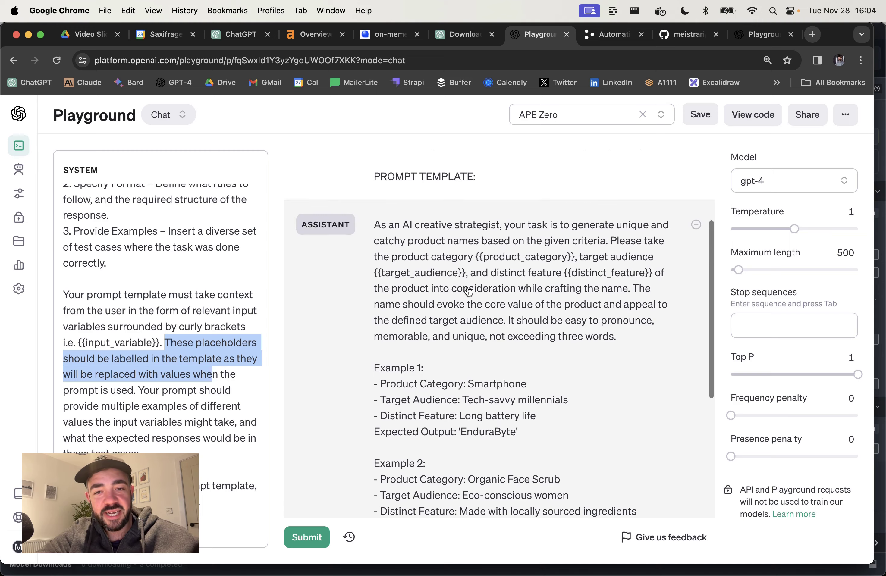
click(433, 261)
key(super+a)
key(super+c)
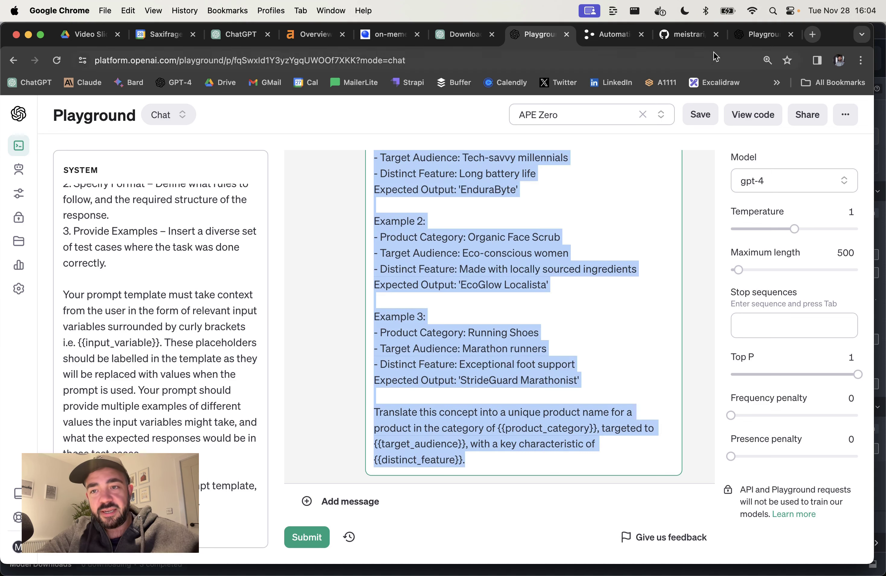
Switch to the test Playground tab, clear its previous messages and paste the copied APE Zero template as the user message
click(759, 34)
click(694, 171)
click(697, 157)
click(508, 167)
key(super+v)
Replace the {{product_category}} placeholder in the opening paragraph of the pasted template with "shoes"
scroll(527, 256, up, 10)
drag(476, 207, 573, 208)
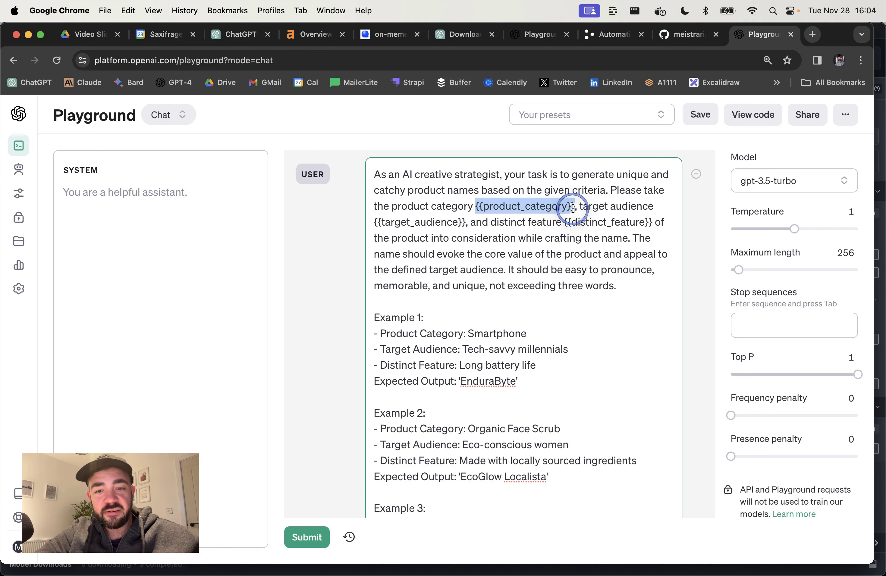
text(shoes)
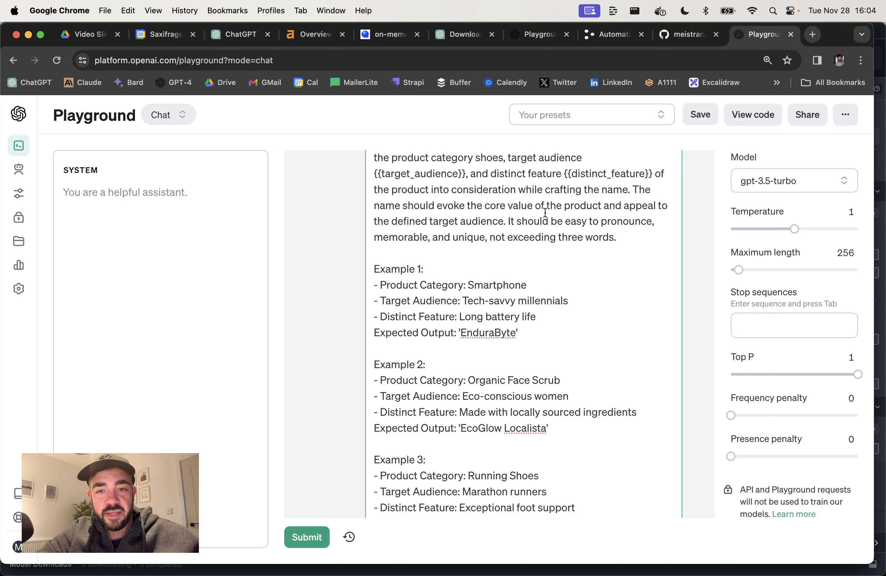
Replace {{target_audience}} with "stay at home moms" and {{distinct_feature}} with "extra comfortable" in the template's opening paragraph
drag(467, 176, 371, 177)
key(BackSpace)
text(stay at home moms)
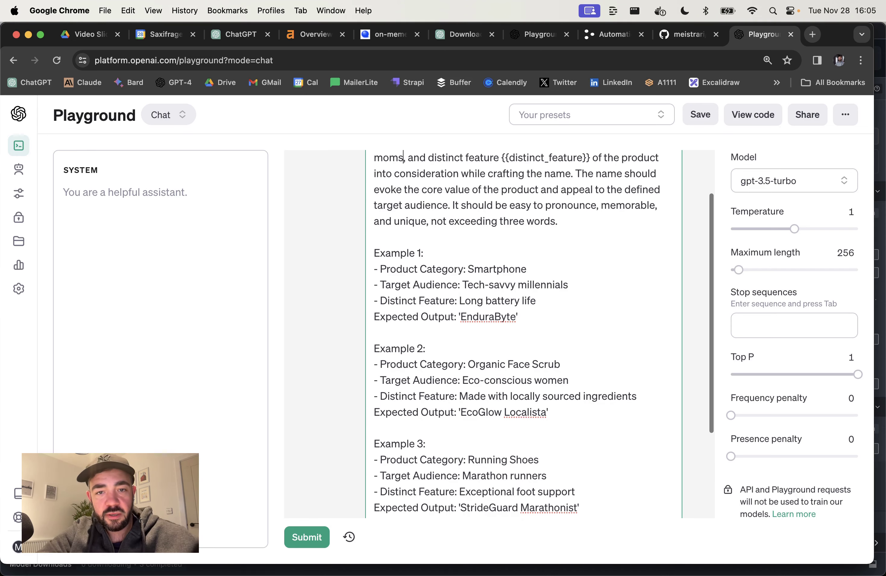
scroll(590, 204, up, 2)
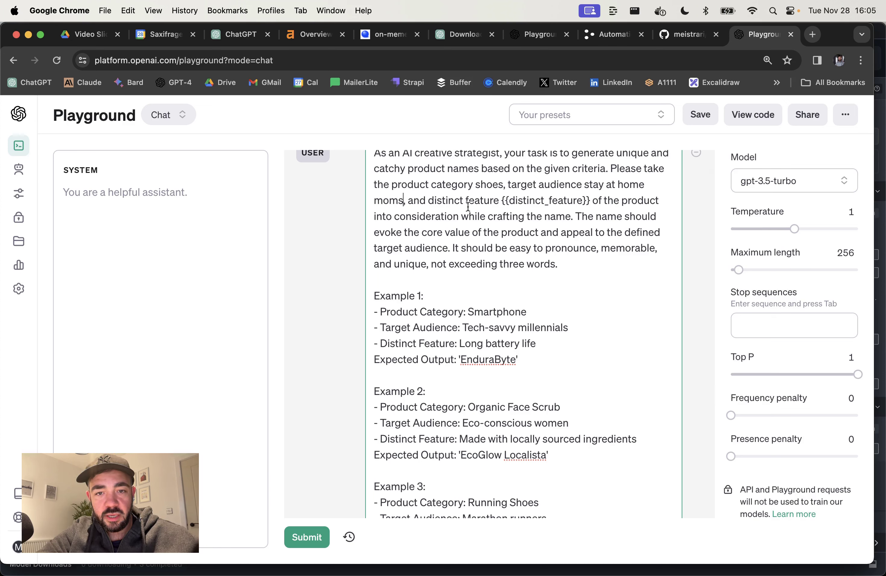
drag(503, 199, 590, 199)
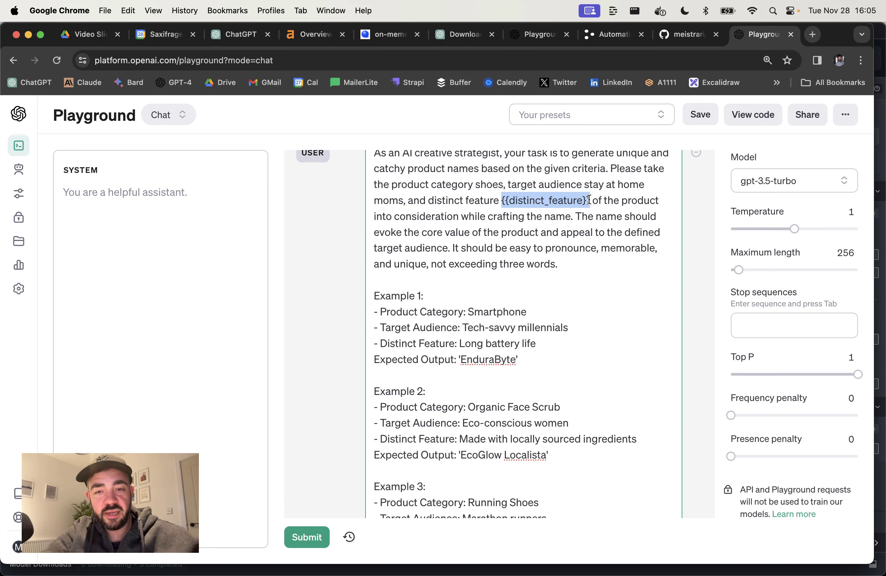
text(c)
key(BackSpace)
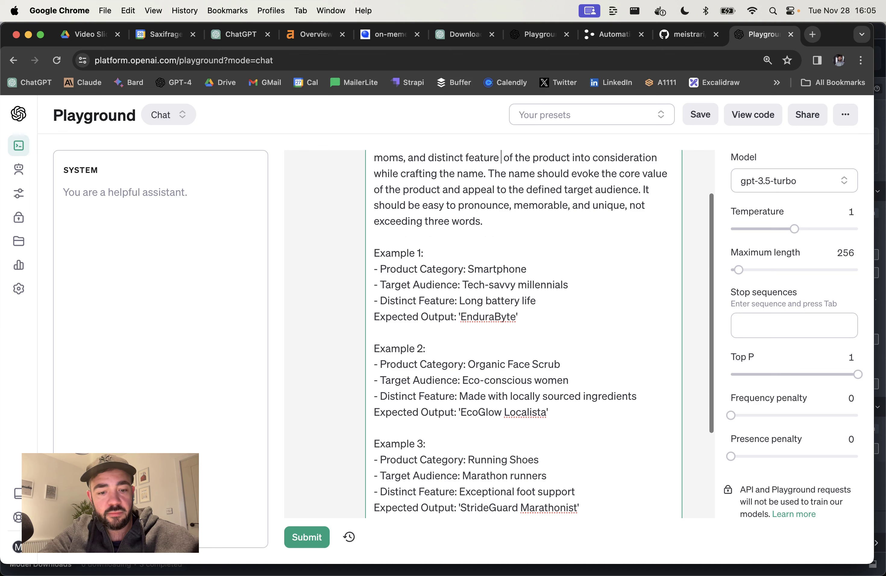
text(extra co)
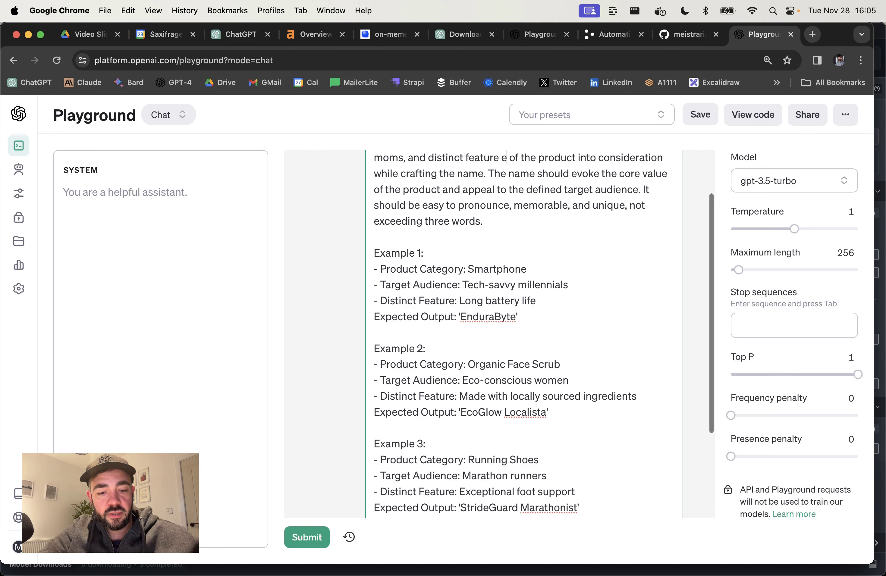
text(mfortable)
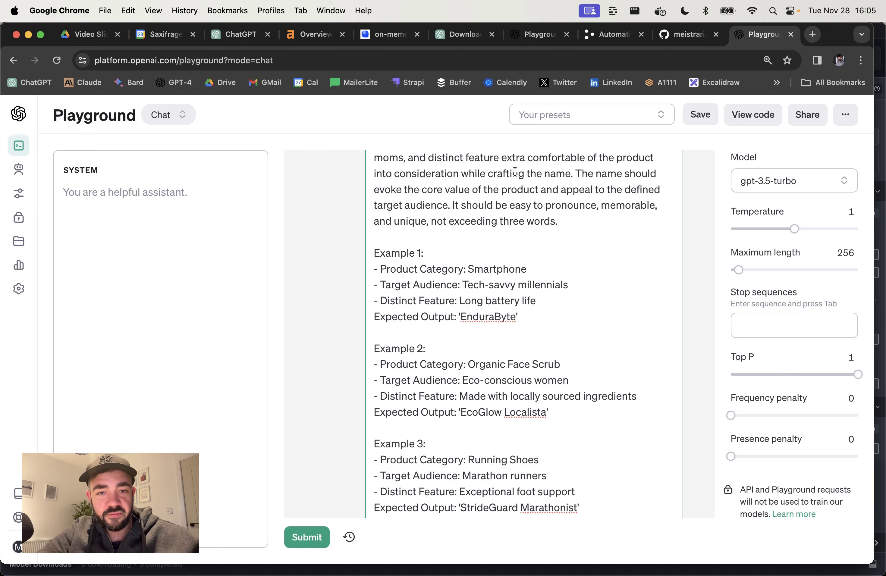
Compare the target audience wording in the opening paragraph and Example 1, and check the placeholders remaining in the closing paragraph
scroll(524, 198, down, 3)
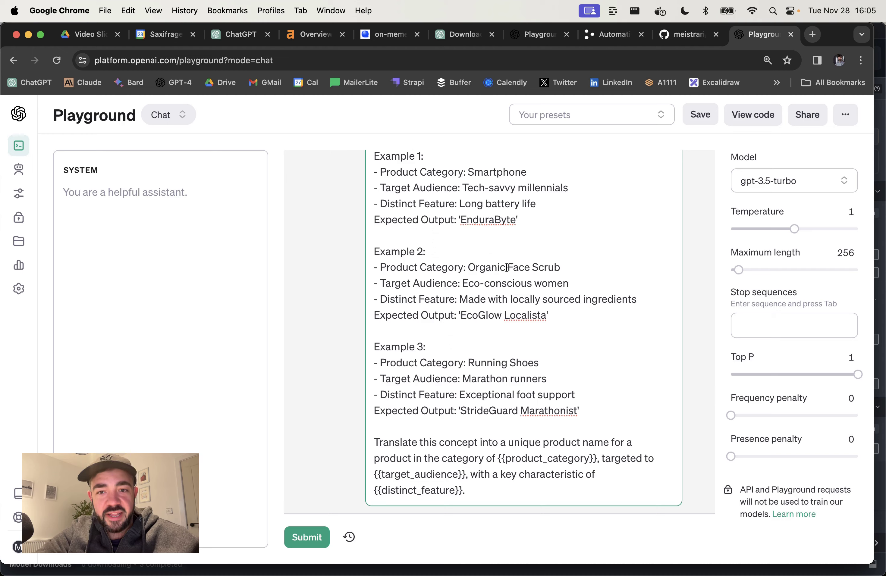
scroll(507, 267, up, 4)
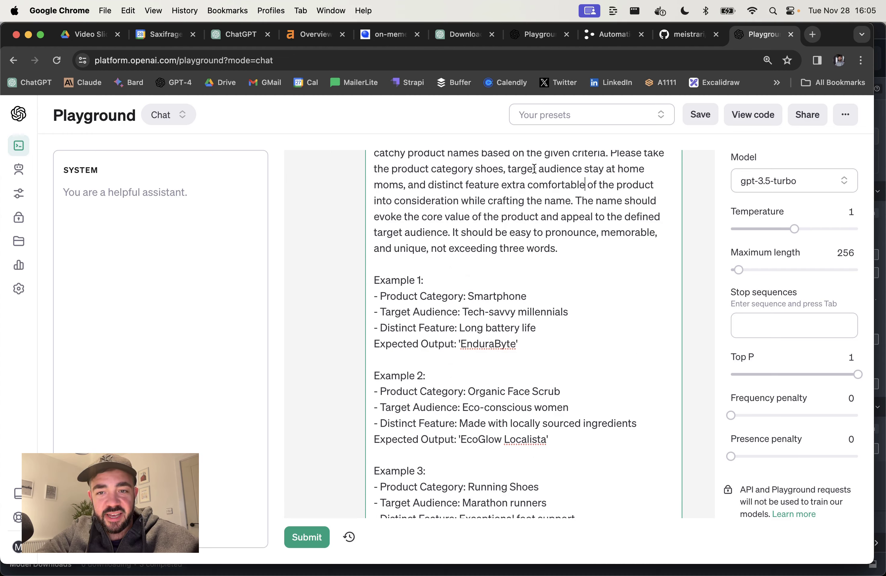
drag(507, 170, 585, 171)
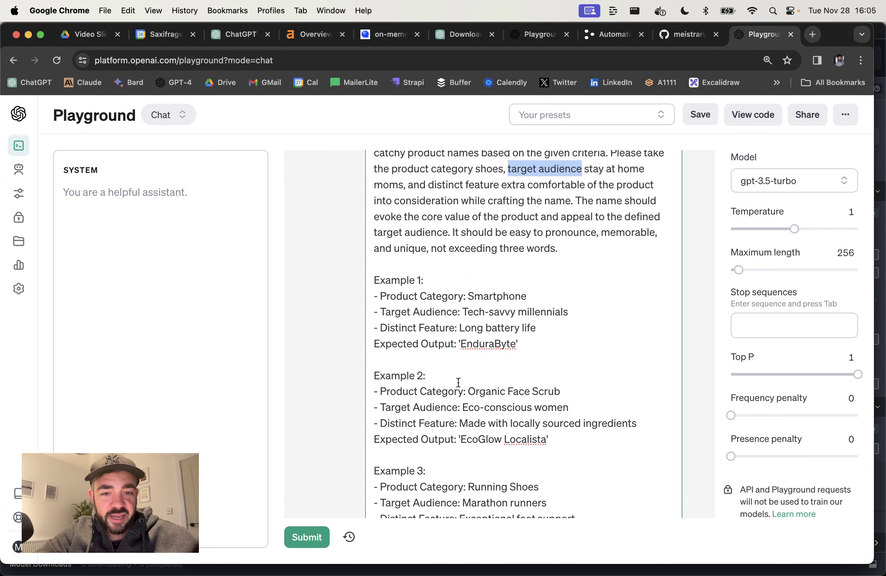
drag(381, 311, 457, 312)
scroll(473, 354, down, 5)
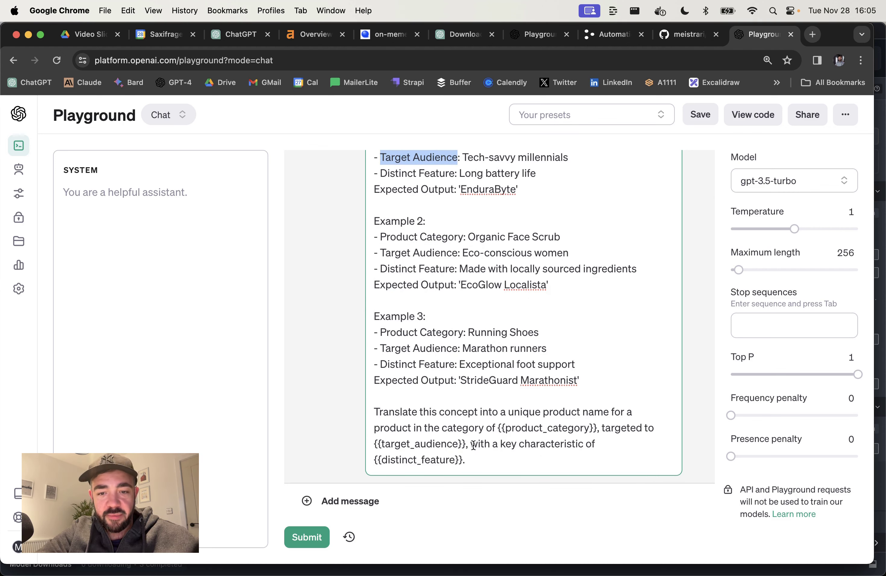
drag(497, 429, 597, 428)
scroll(591, 359, up, 6)
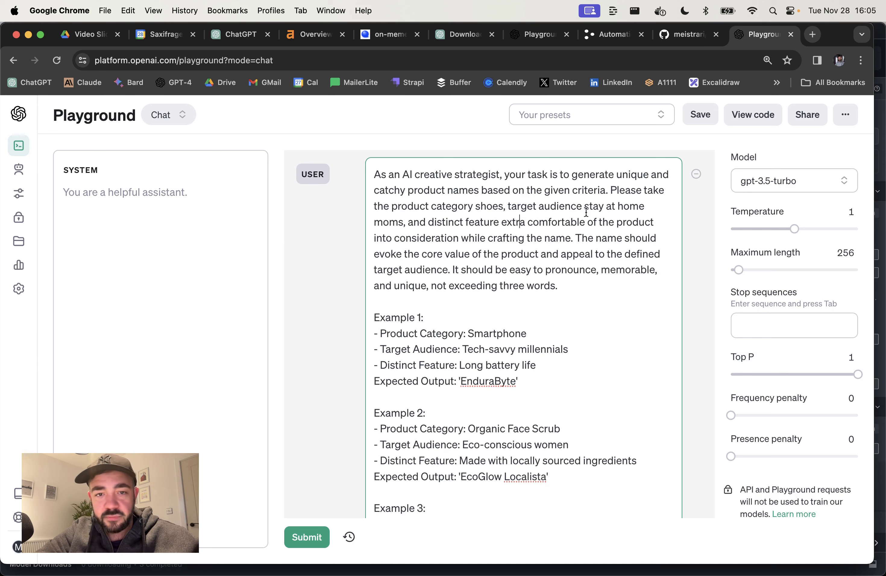
Copy "shoes" from the opening paragraph over {{product_category}} in the closing paragraph, and replace {{target_audience}} there with "stay at home moms"
double_click(499, 206)
key(super+c)
scroll(528, 296, down, 6)
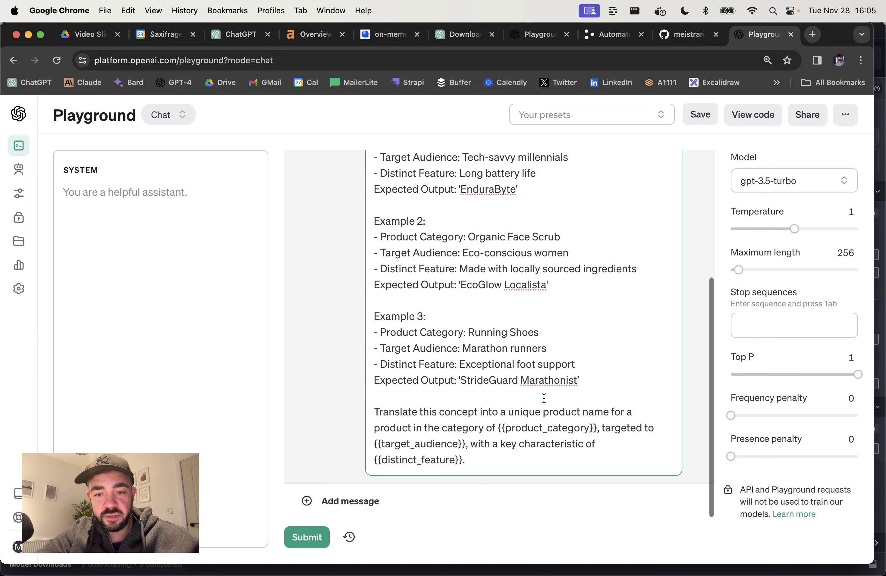
drag(496, 429, 599, 429)
key(super+v)
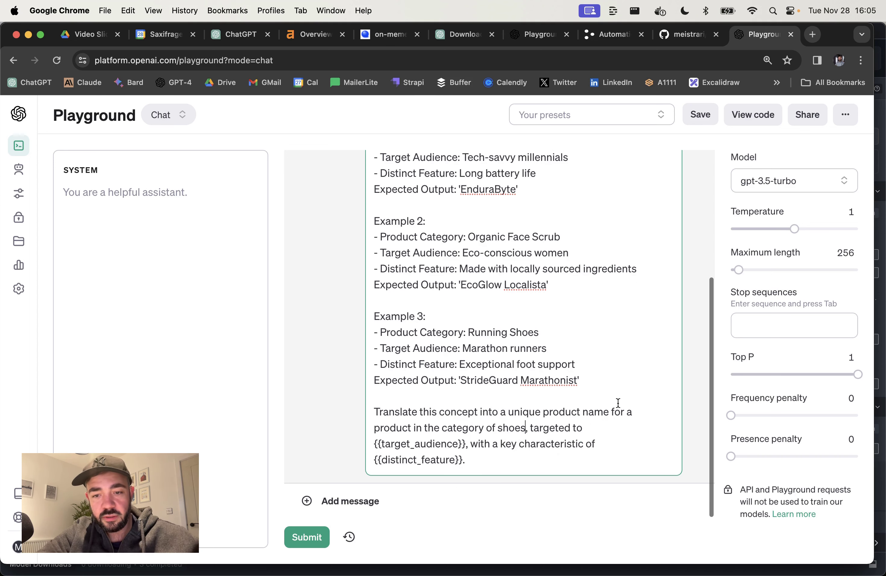
drag(465, 444, 362, 444)
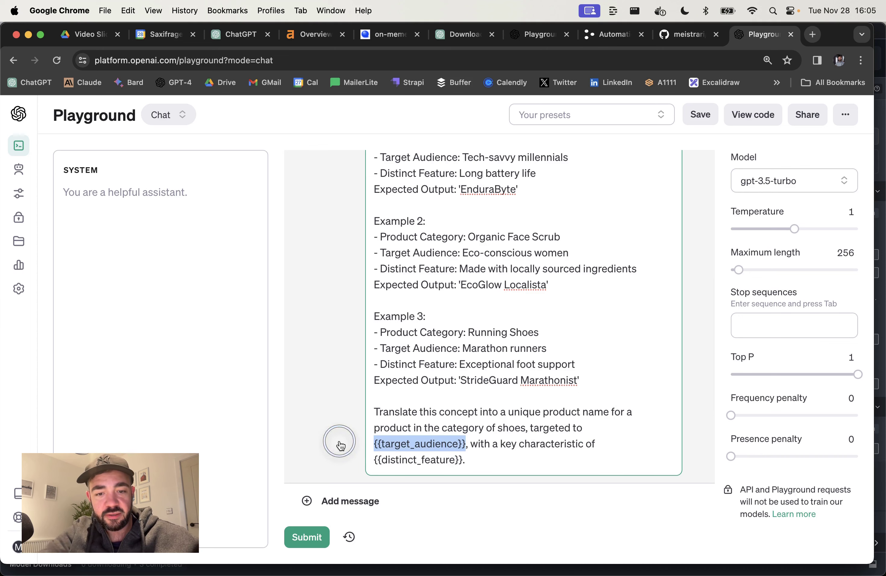
text(stay at)
text( home moms)
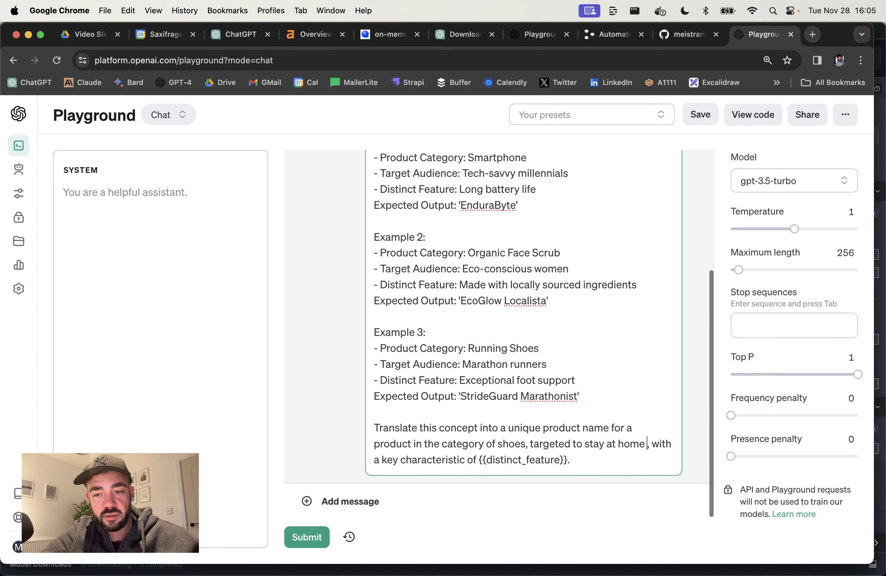
Replace {{distinct_feature}} in the closing paragraph with "extra comfortable" and submit the completed prompt
drag(536, 462, 623, 461)
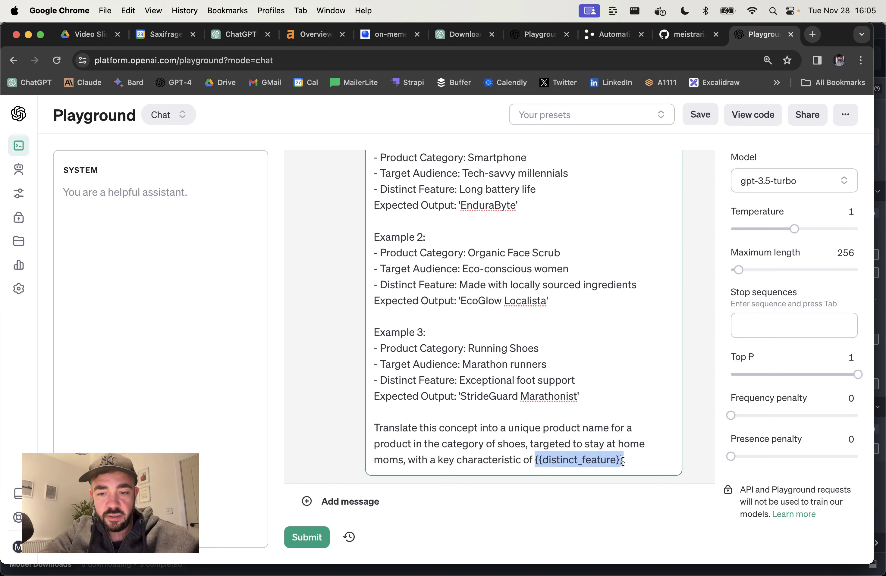
text(extra comfor)
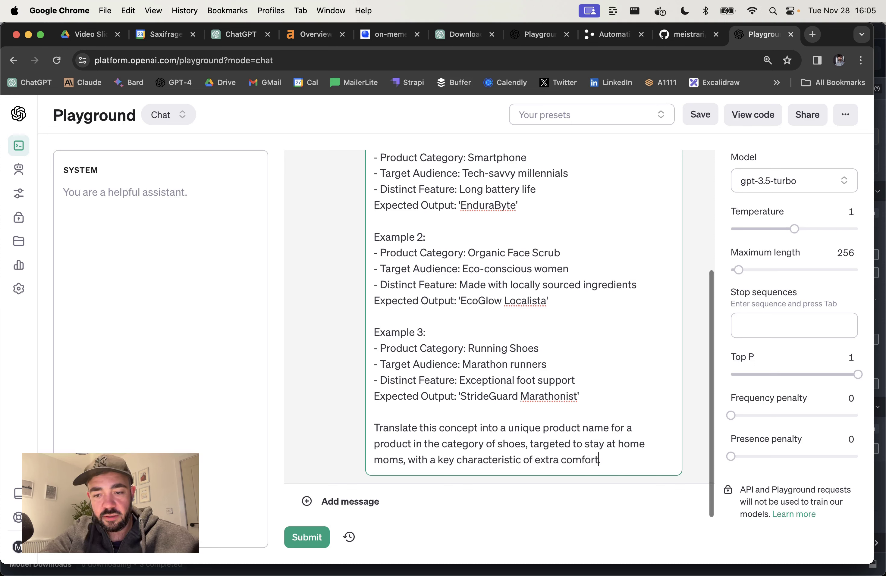
text(table)
key(super+Return)
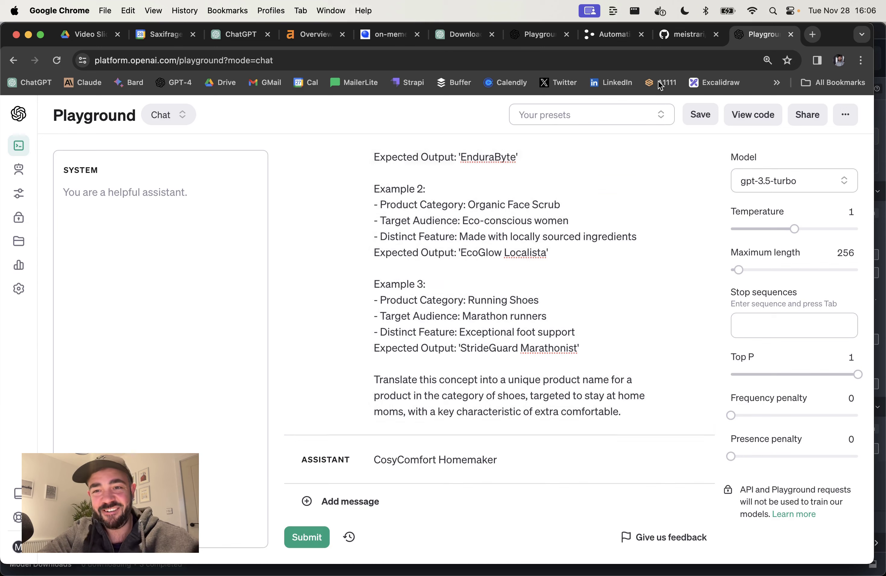
Return to the Playground tab with the APE Zero preset and delete the assistant's product-naming template message
click(544, 36)
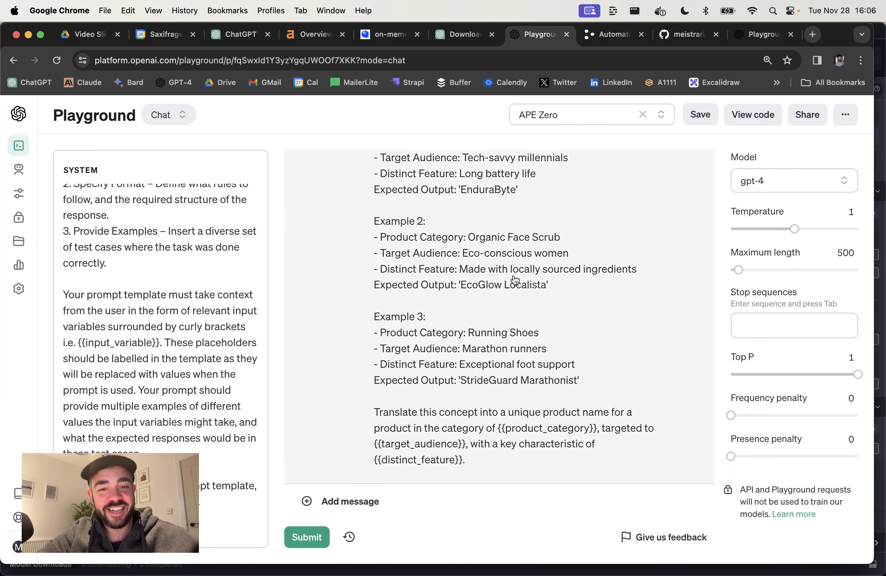
scroll(518, 339, up, 10)
scroll(564, 377, down, 2)
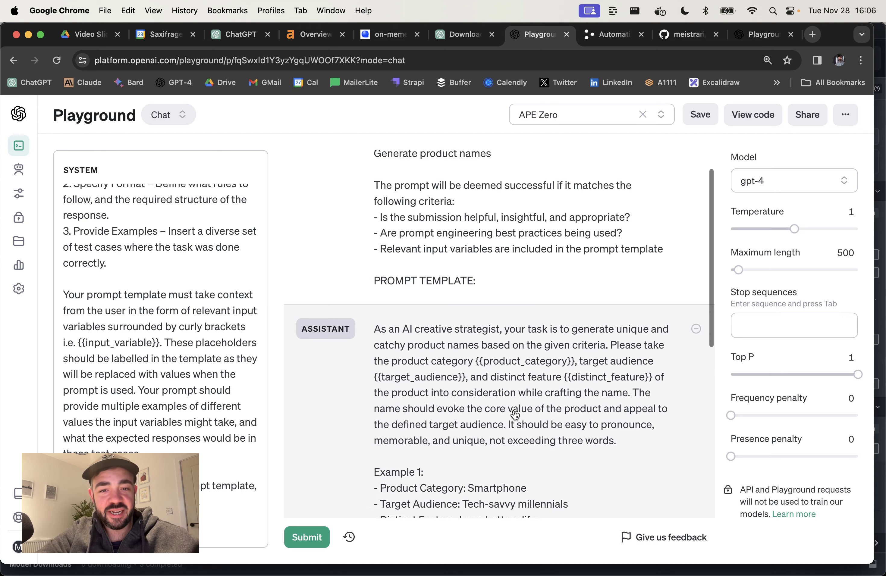
scroll(519, 464, up, 2)
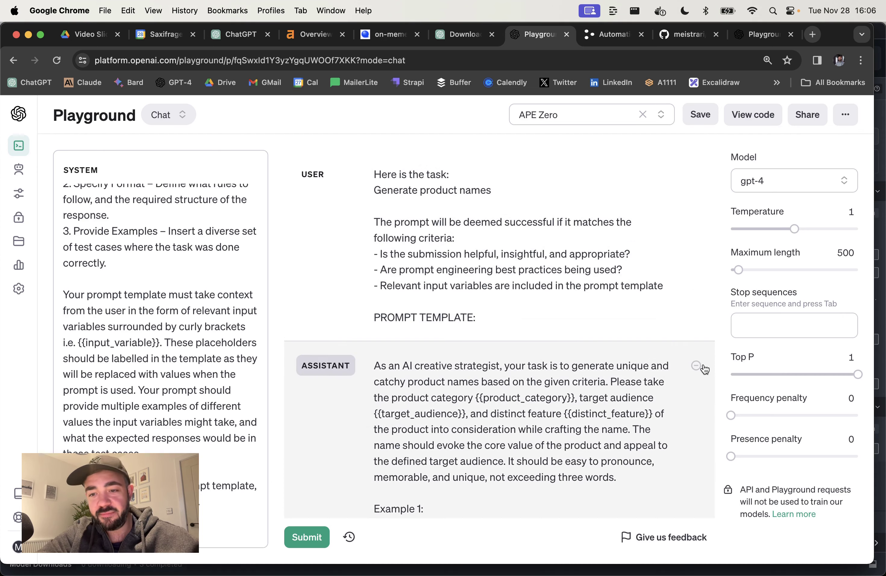
click(697, 366)
Change the task in the user message to "Rewrite some text in the style of the author" and submit it
drag(492, 184, 333, 188)
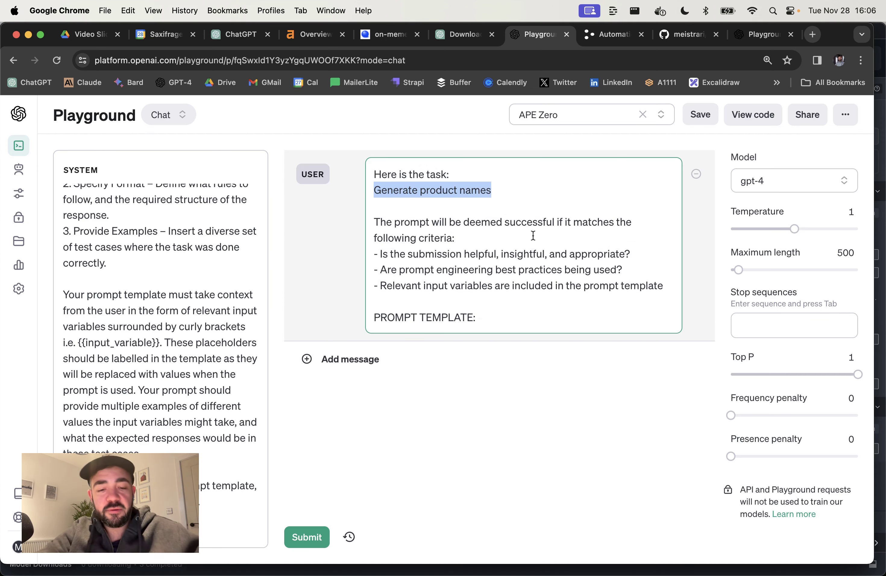
text(Re)
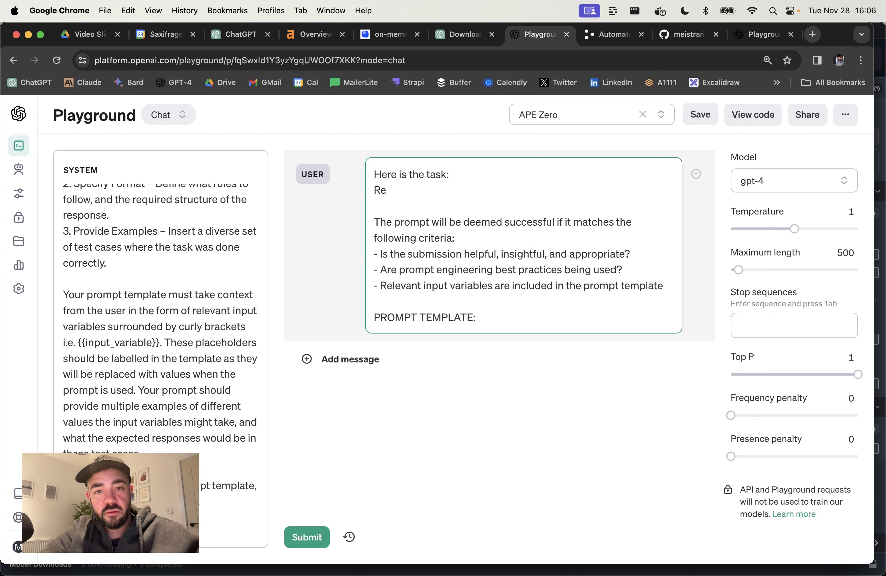
text(write some text in the)
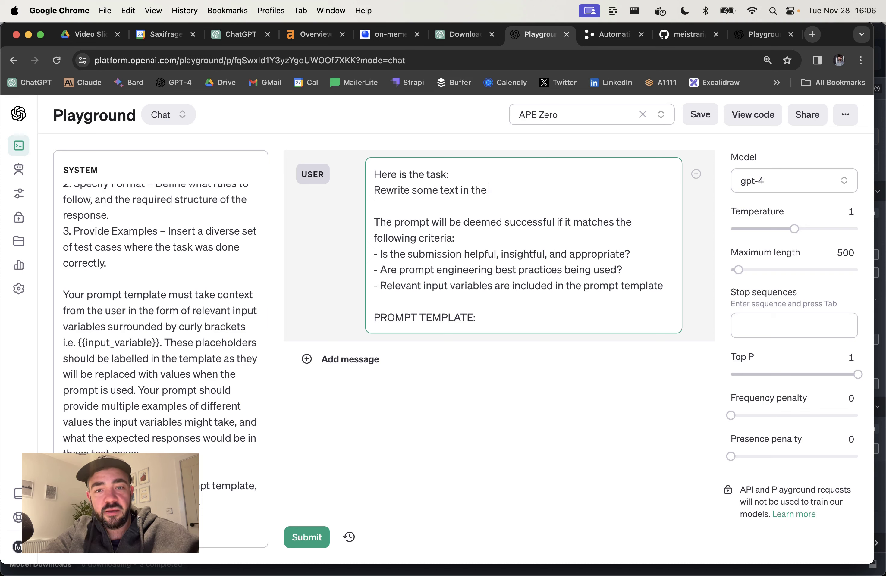
text( style of the author)
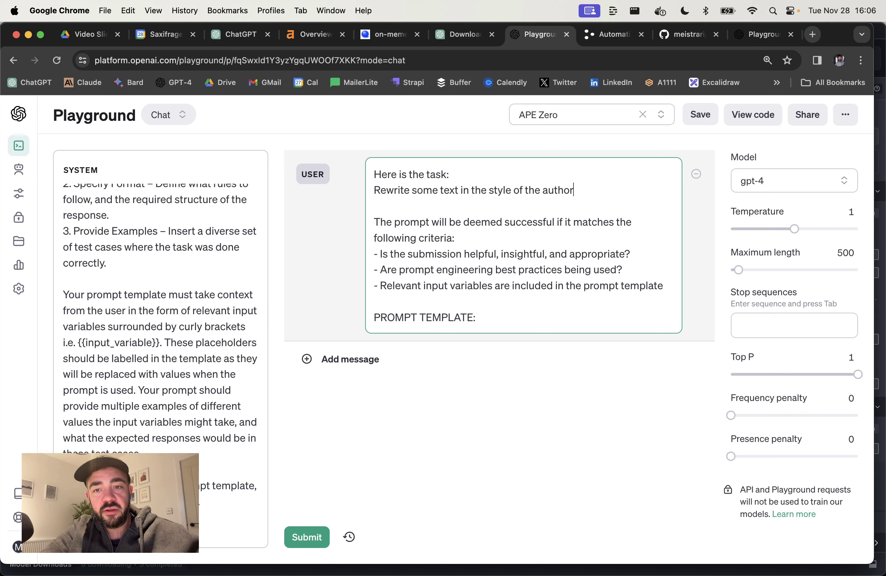
click(294, 541)
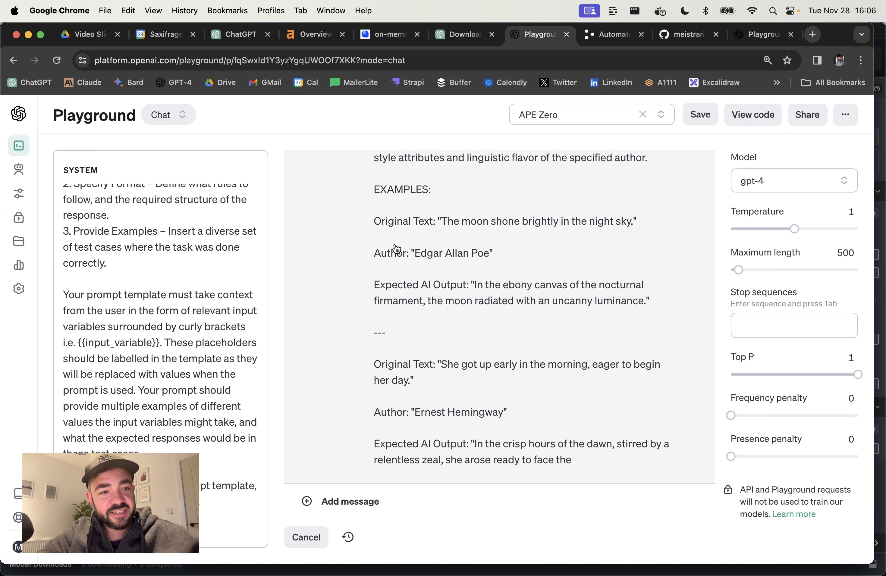
Review the generated author-style rewriting template, including its placeholders and its examples with original text, author and expected output
scroll(149, 233, up, 10)
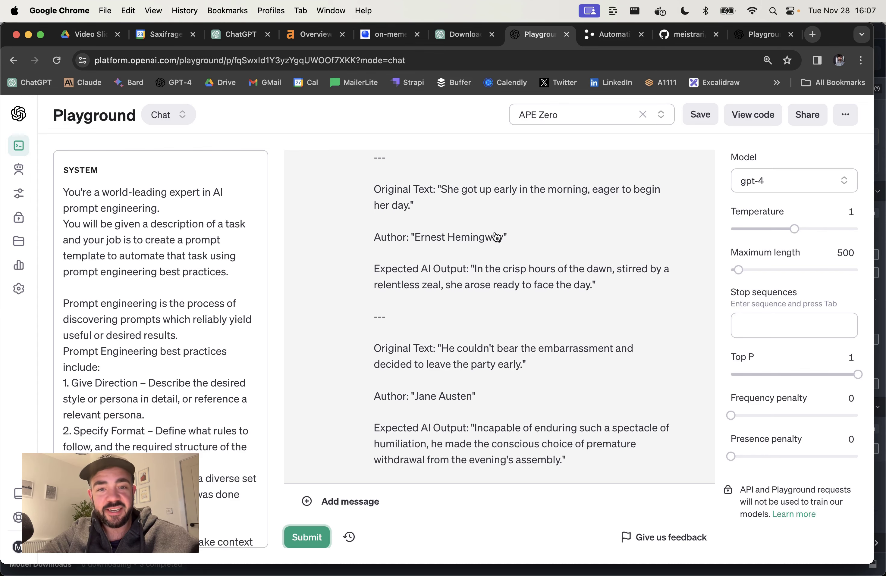
scroll(497, 237, up, 15)
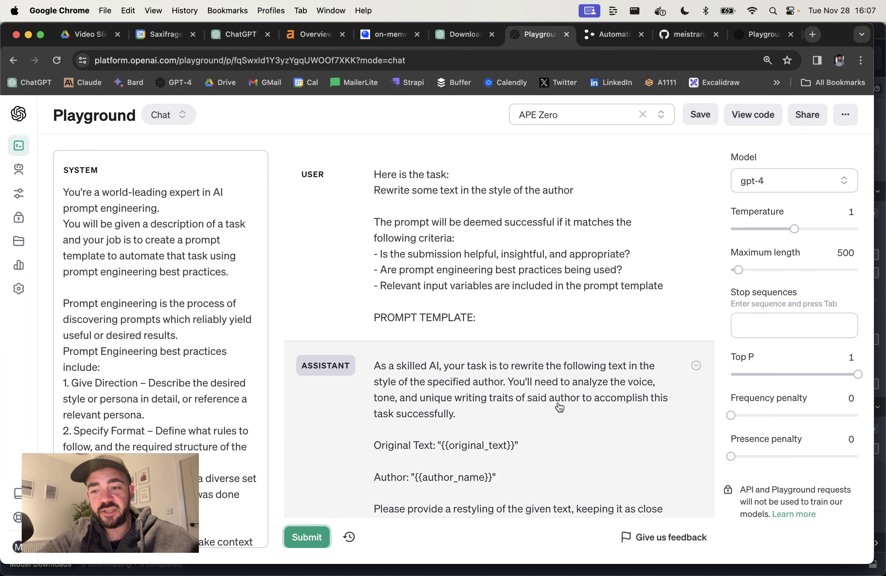
scroll(559, 407, down, 15)
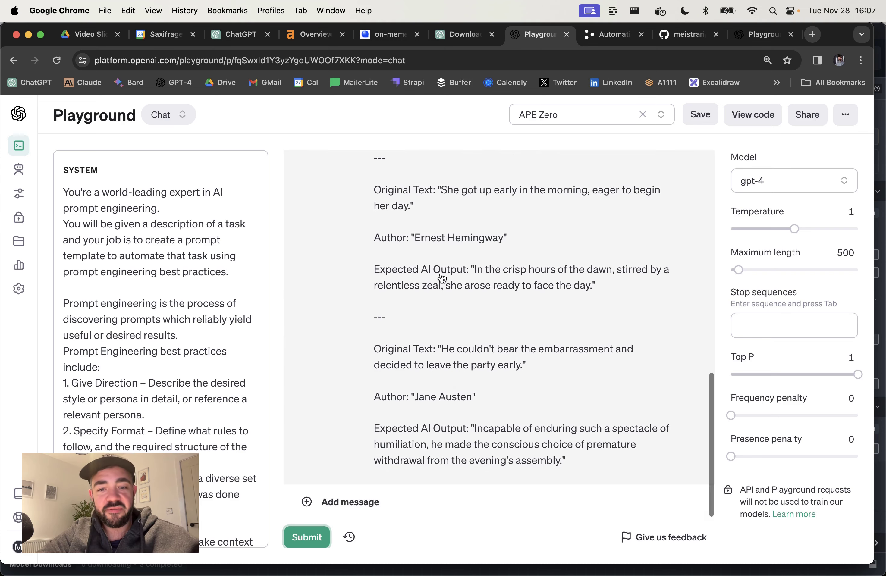
scroll(439, 277, up, 3)
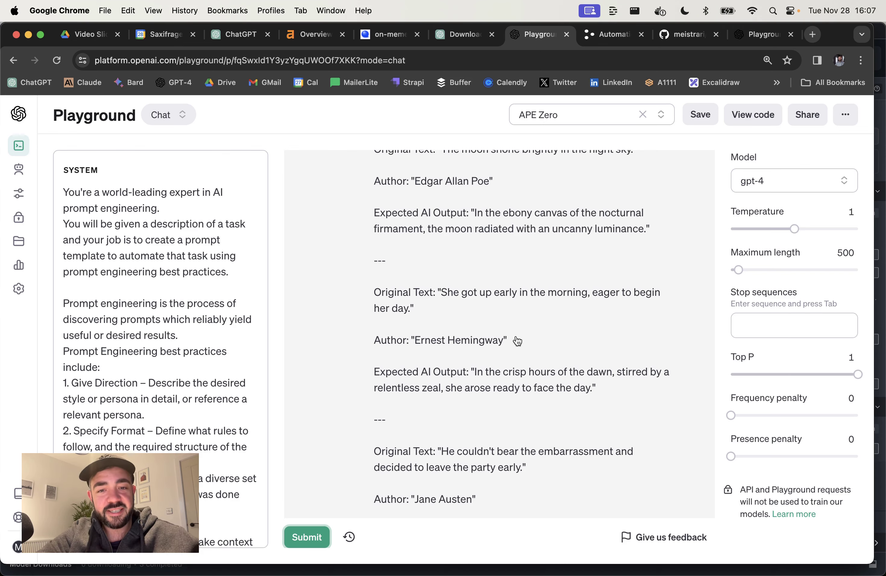
scroll(477, 339, down, 3)
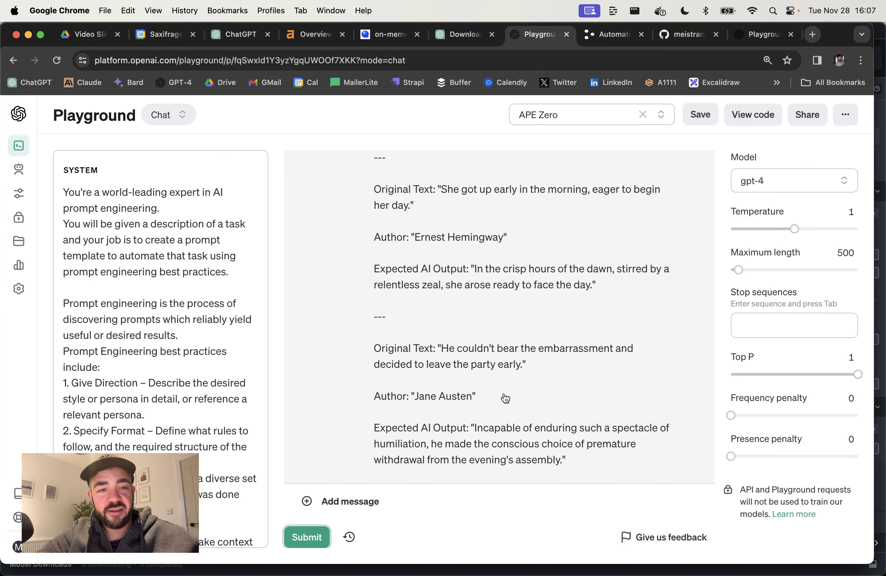